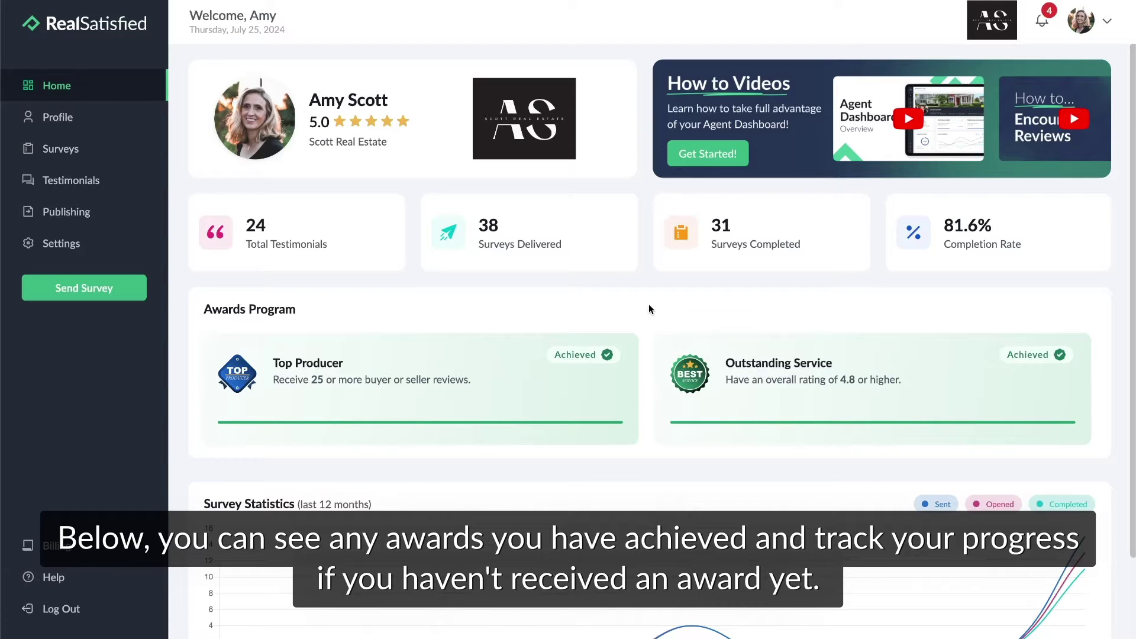
- Check the notifications, then open the agent's public Profile Page from the profile menu
{"action": "scroll", "coordinate": [648, 303], "scroll_direction": "down", "scroll_amount": 3}
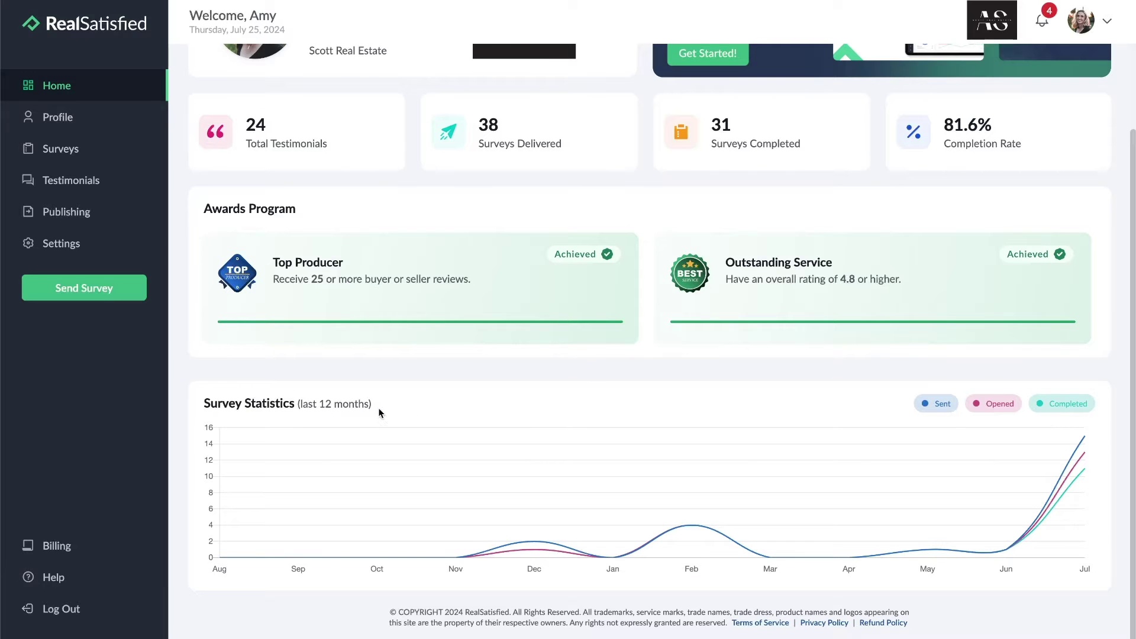
{"action": "scroll", "coordinate": [667, 373], "scroll_direction": "up", "scroll_amount": 3}
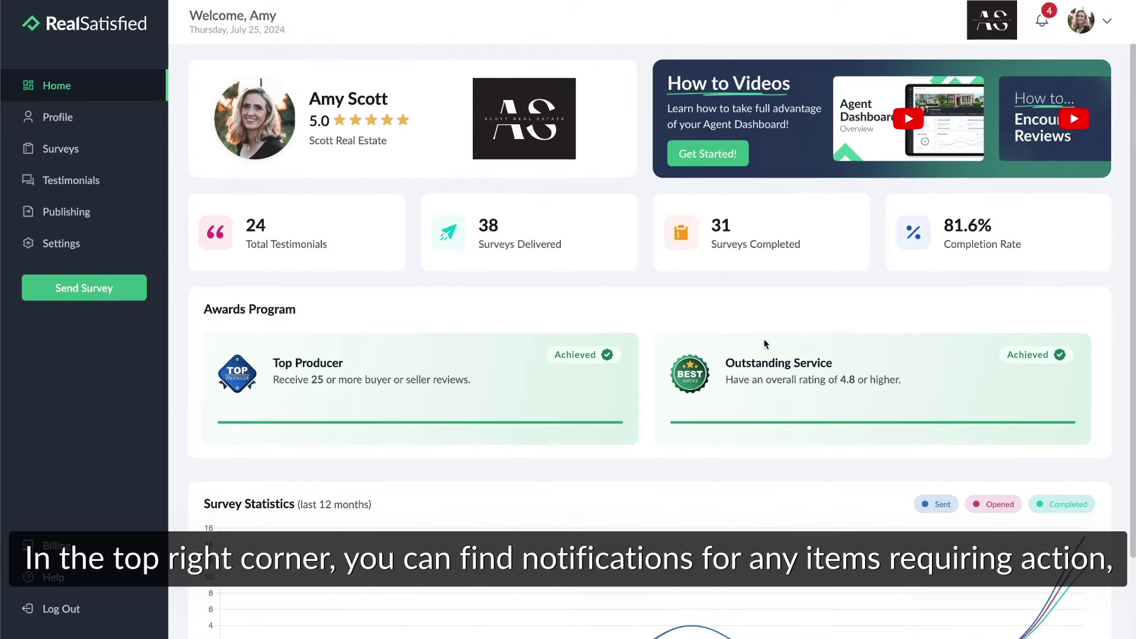
{"action": "left_click", "coordinate": [1043, 20]}
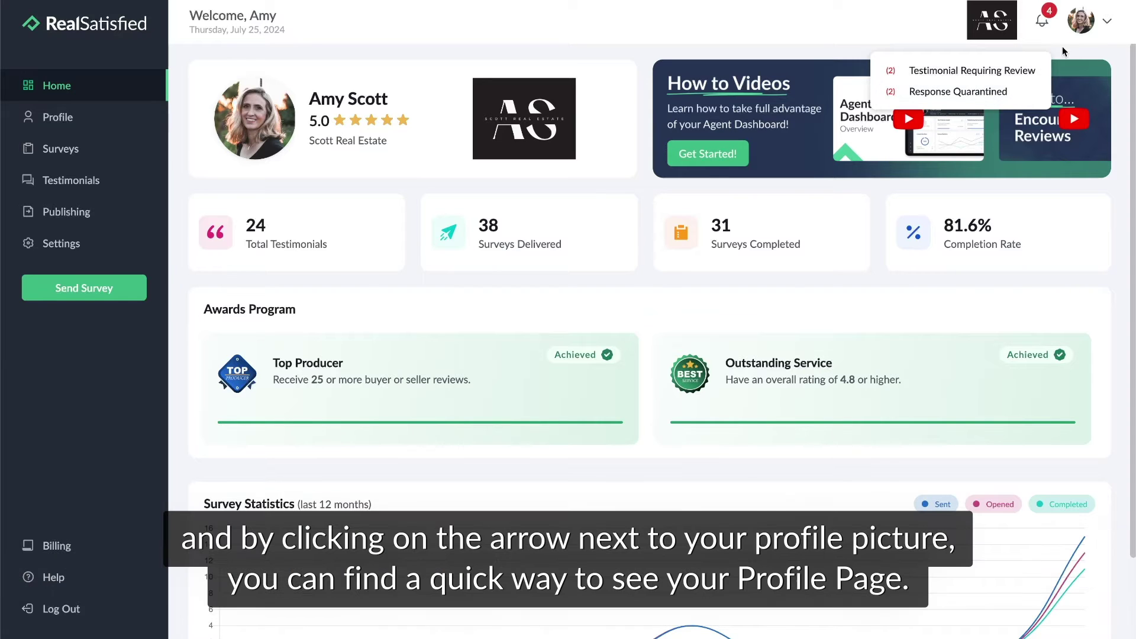
{"action": "left_click", "coordinate": [1108, 22]}
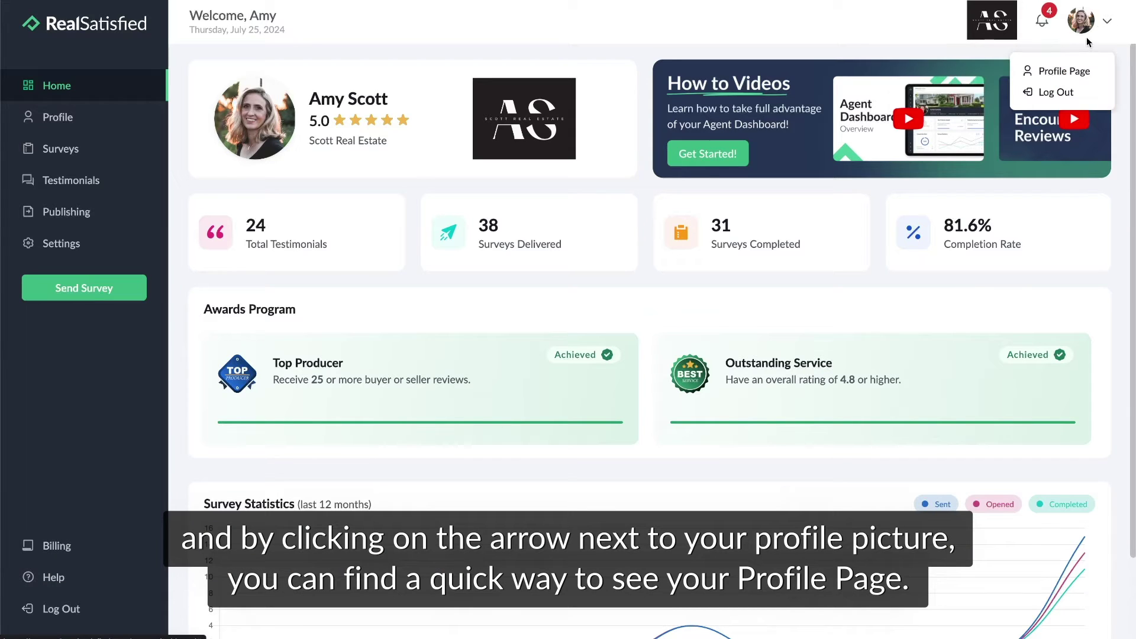
{"action": "left_click", "coordinate": [1053, 72]}
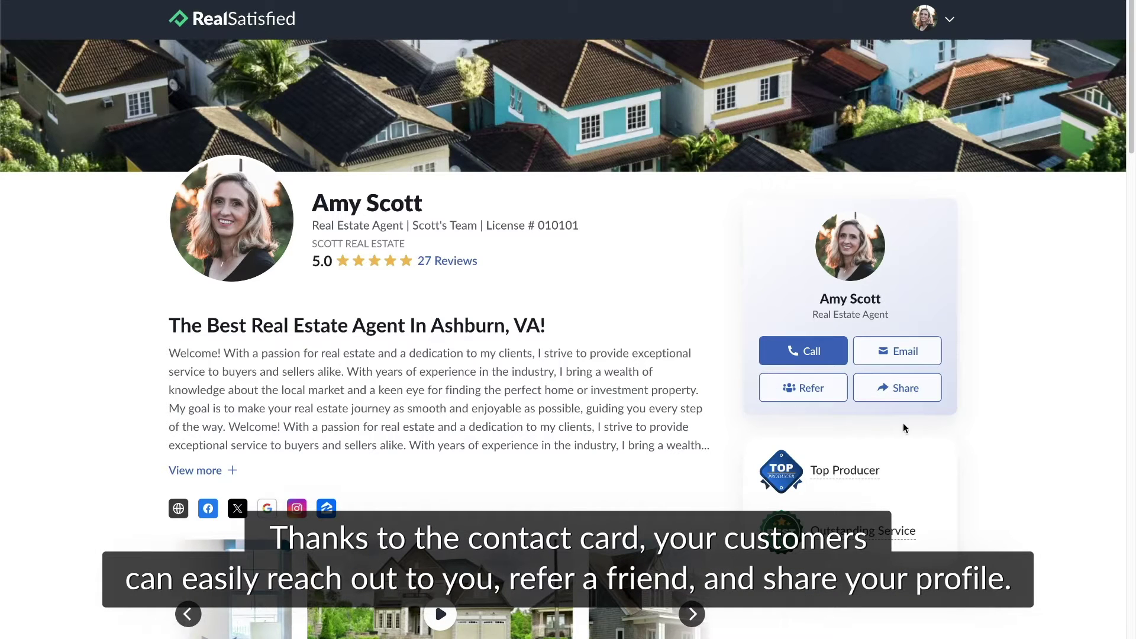
- Open and close the Refer a friend form and the profile Share options
{"action": "left_click", "coordinate": [804, 383]}
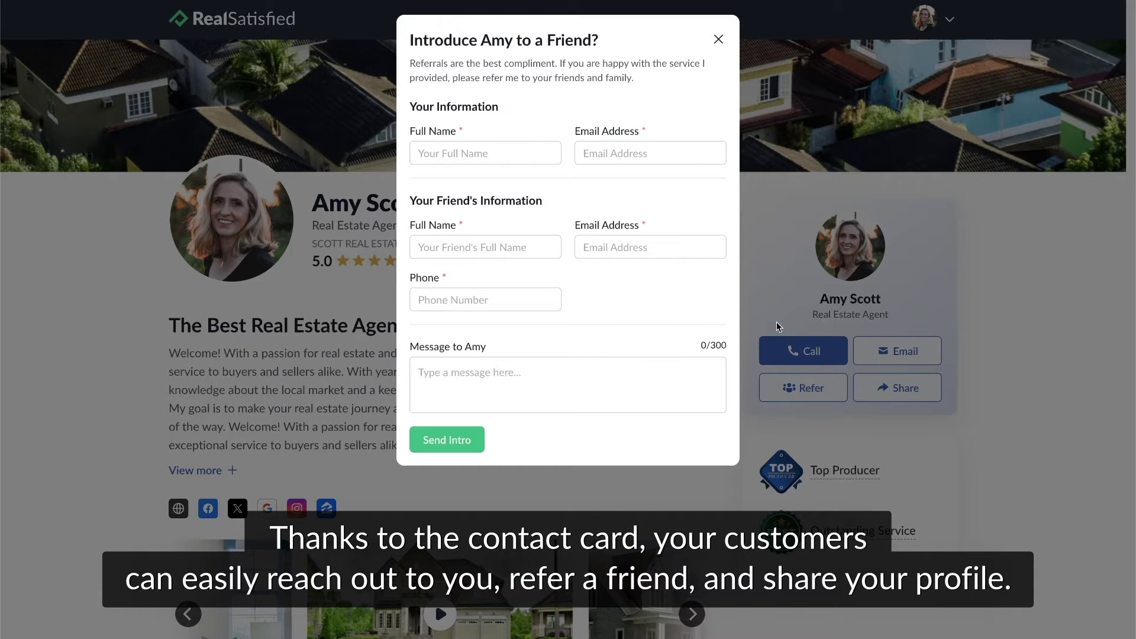
{"action": "left_click", "coordinate": [718, 39]}
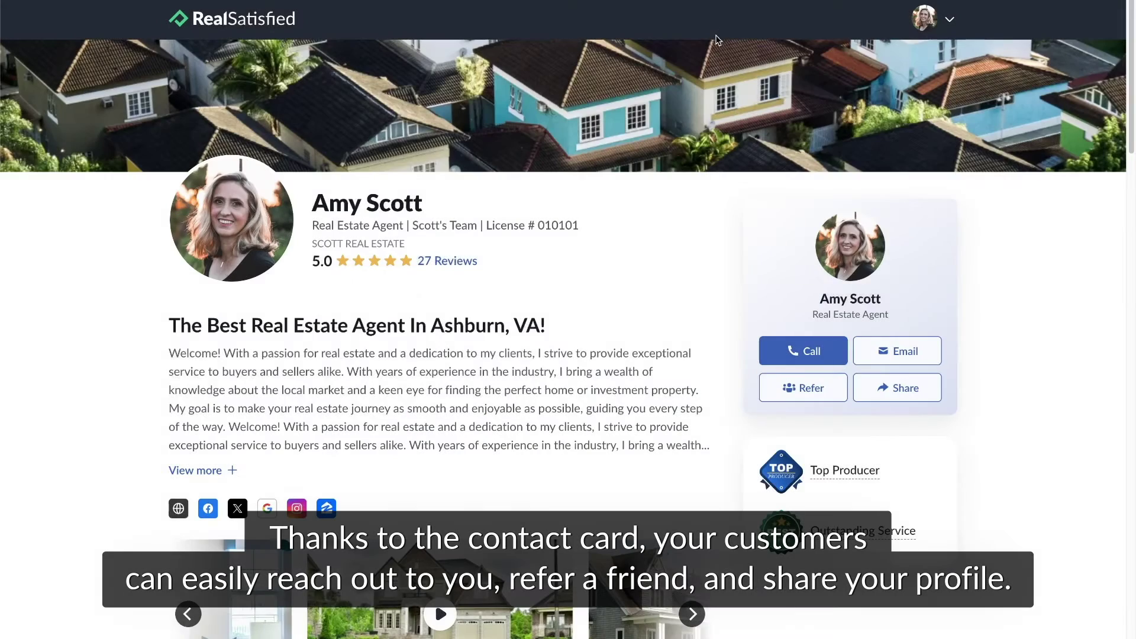
{"action": "left_click", "coordinate": [929, 392]}
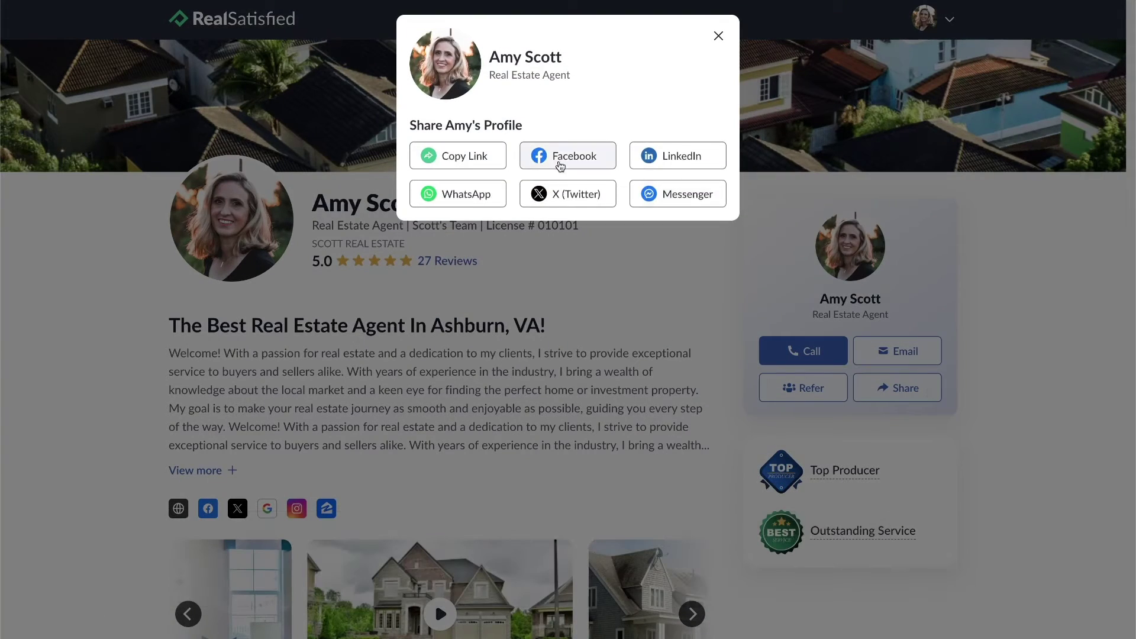
{"action": "left_click", "coordinate": [718, 37]}
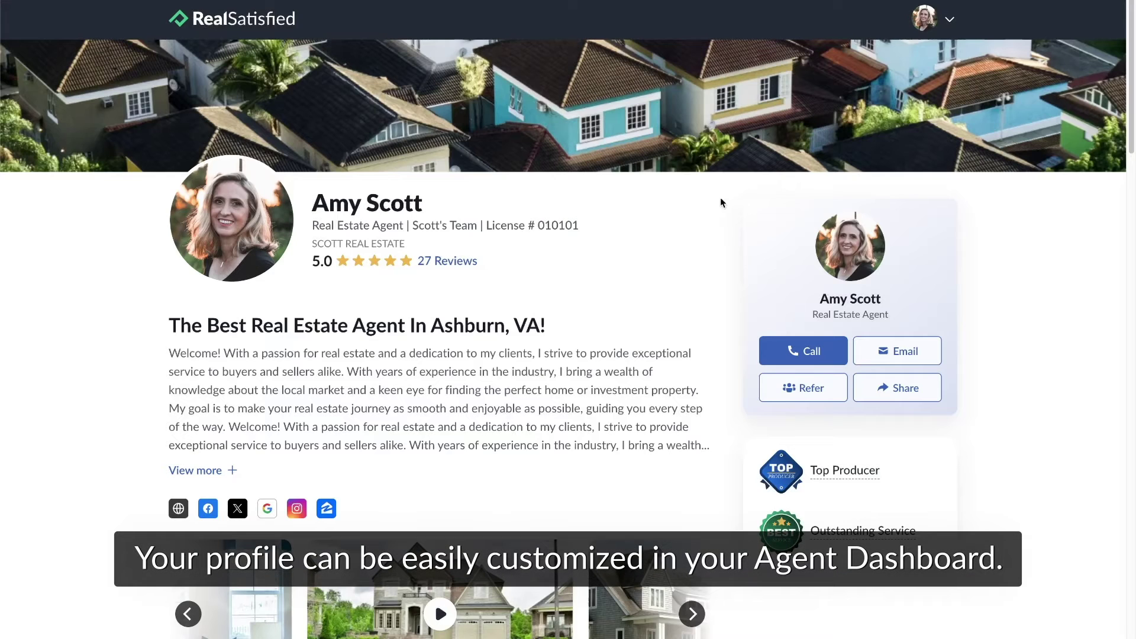
- Scroll down the public profile through the agent's reviews
{"action": "scroll", "coordinate": [725, 236], "scroll_direction": "down", "scroll_amount": 8}
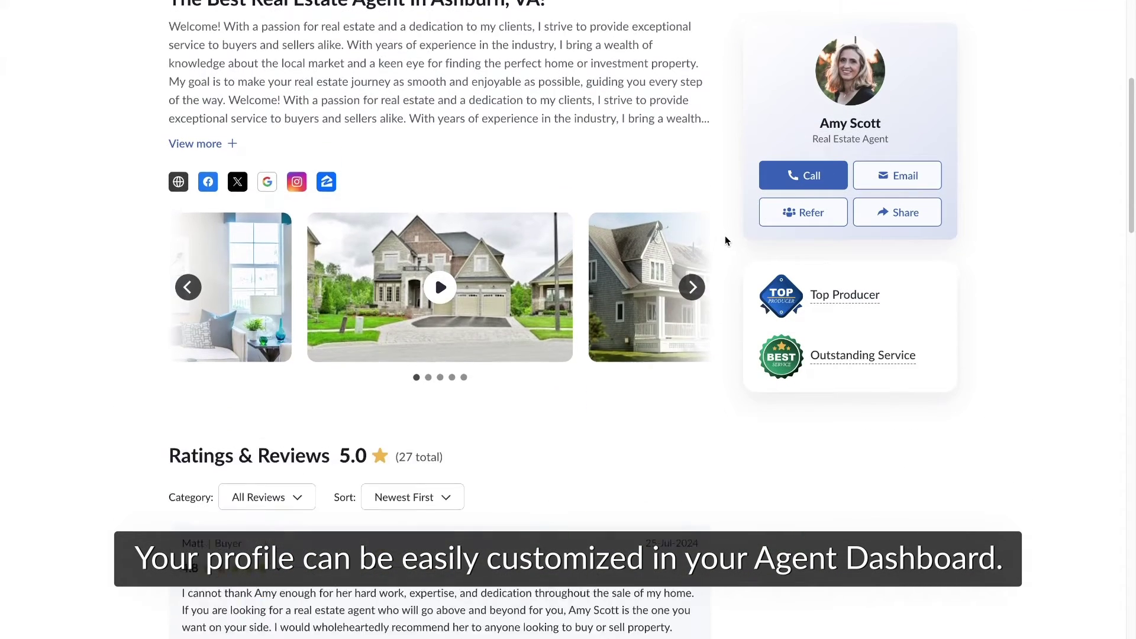
{"action": "scroll", "coordinate": [726, 241], "scroll_direction": "down", "scroll_amount": 11}
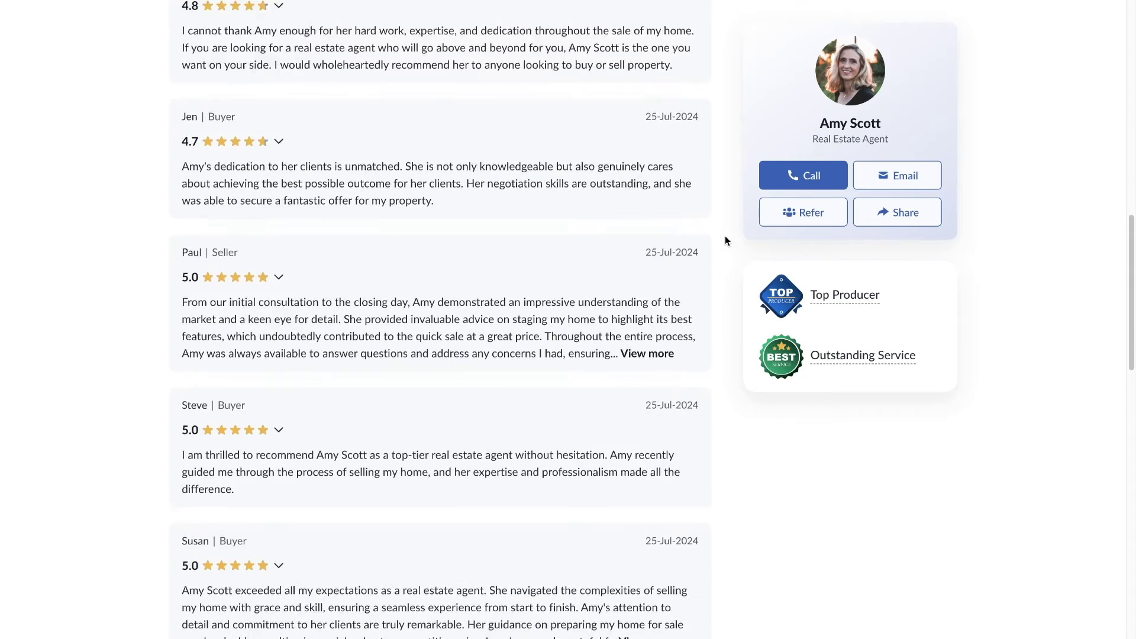
{"action": "scroll", "coordinate": [725, 241], "scroll_direction": "down", "scroll_amount": 10}
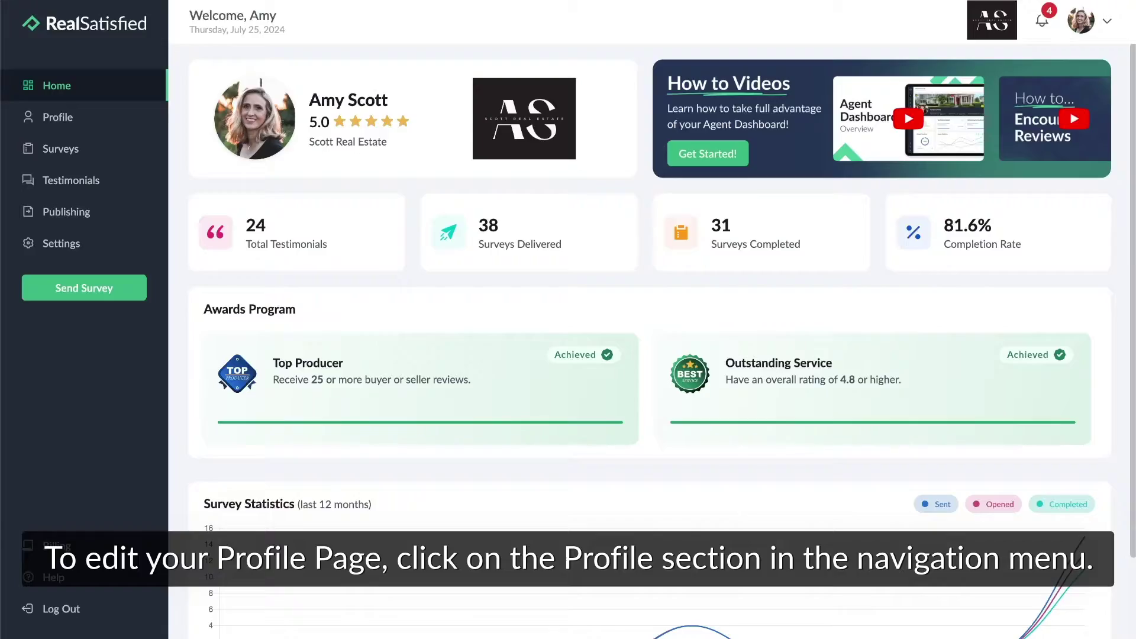
- Open Profile from the sidebar and scroll through its editing sections, back to the top
{"action": "left_click", "coordinate": [91, 119]}
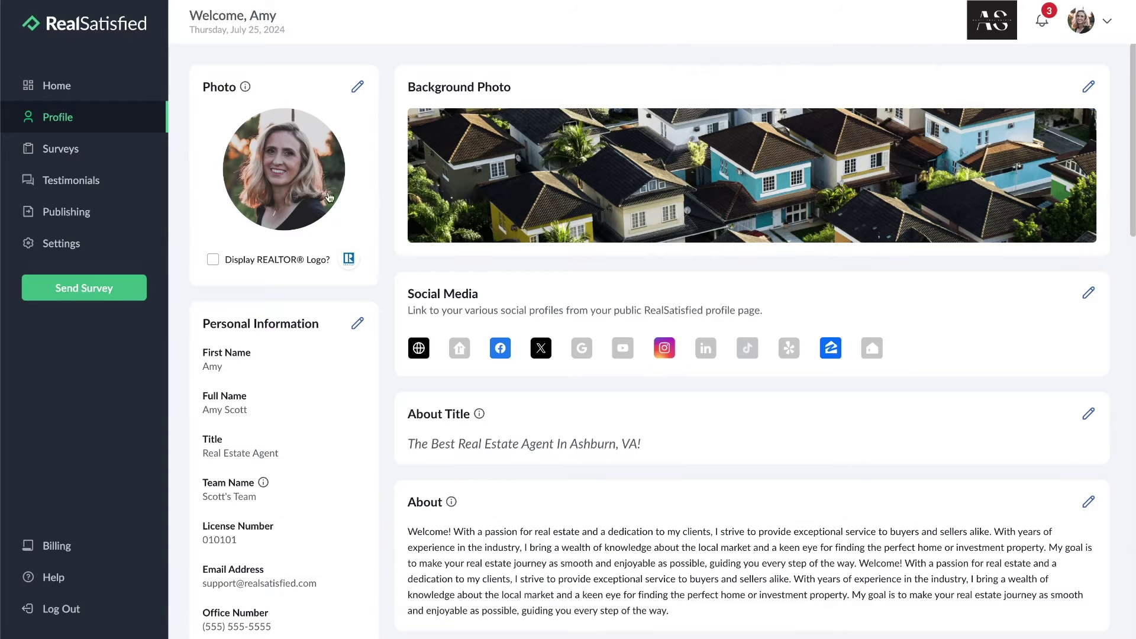
{"action": "scroll", "coordinate": [387, 195], "scroll_direction": "down", "scroll_amount": 4}
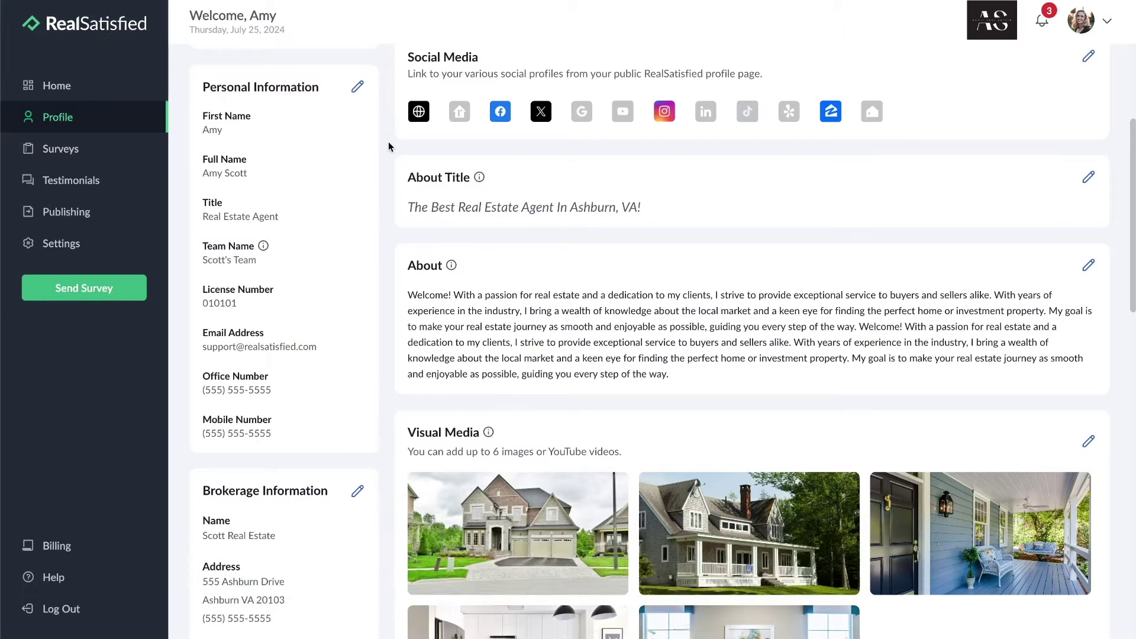
{"action": "scroll", "coordinate": [388, 140], "scroll_direction": "down", "scroll_amount": 6}
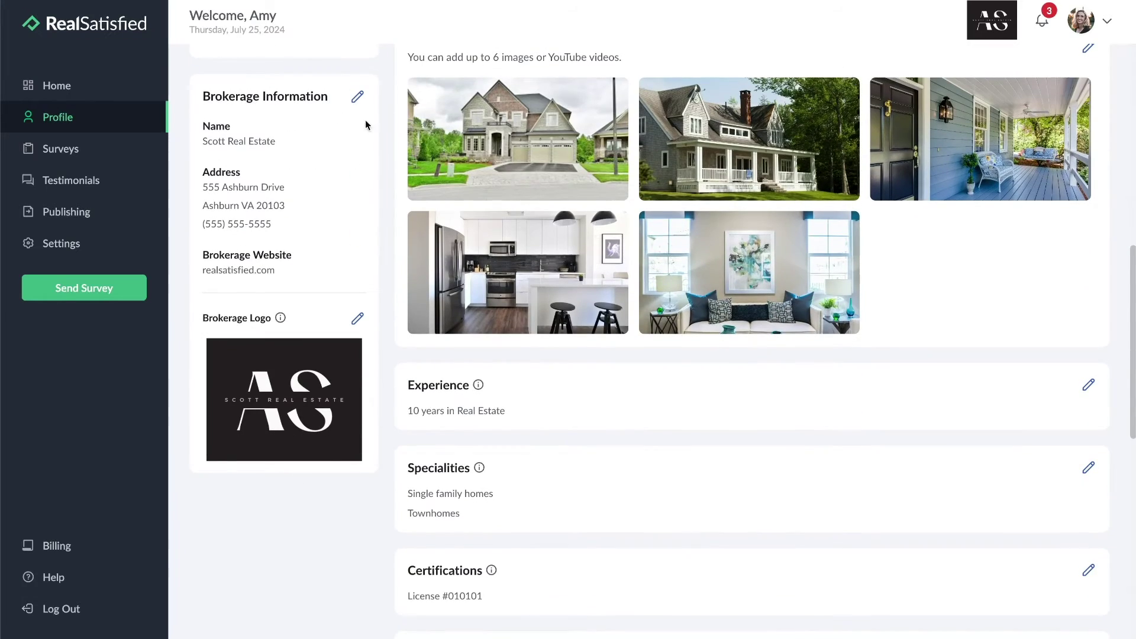
{"action": "scroll", "coordinate": [381, 261], "scroll_direction": "up", "scroll_amount": 10}
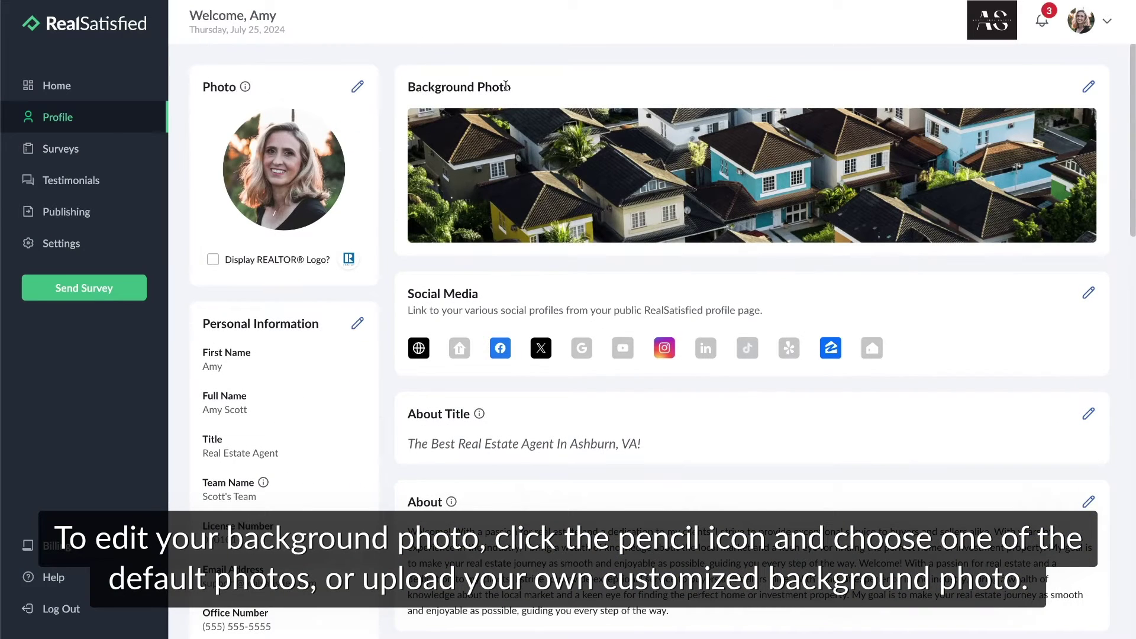
- Preview two stock background photos, then cancel to keep the original rooftop banner
{"action": "left_click", "coordinate": [1087, 87]}
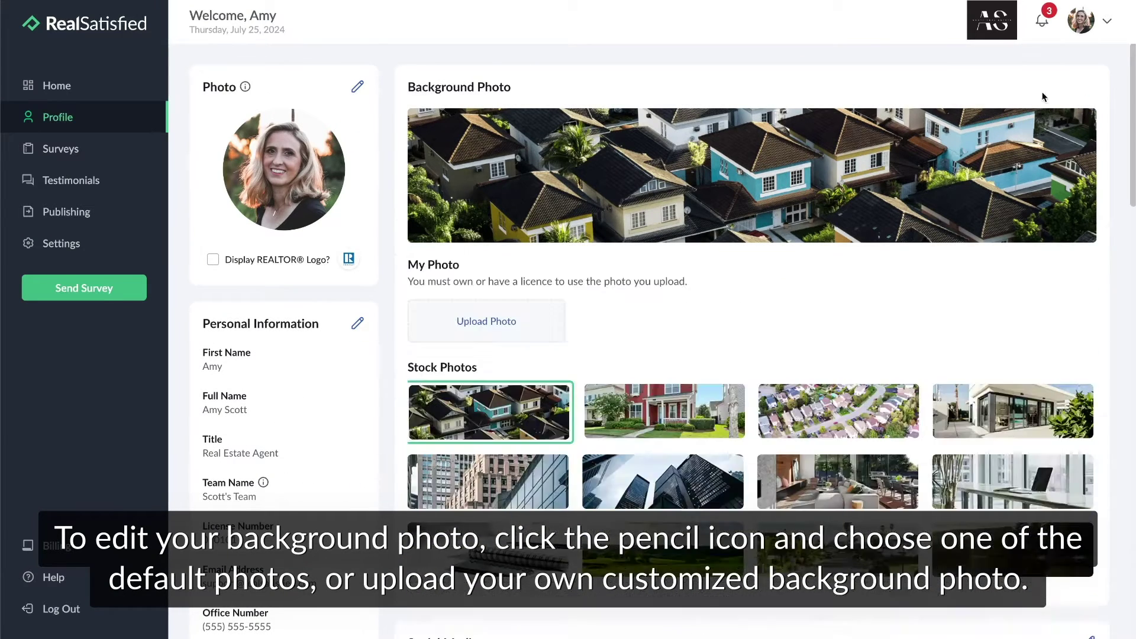
{"action": "left_click", "coordinate": [744, 418]}
{"action": "left_click", "coordinate": [784, 414]}
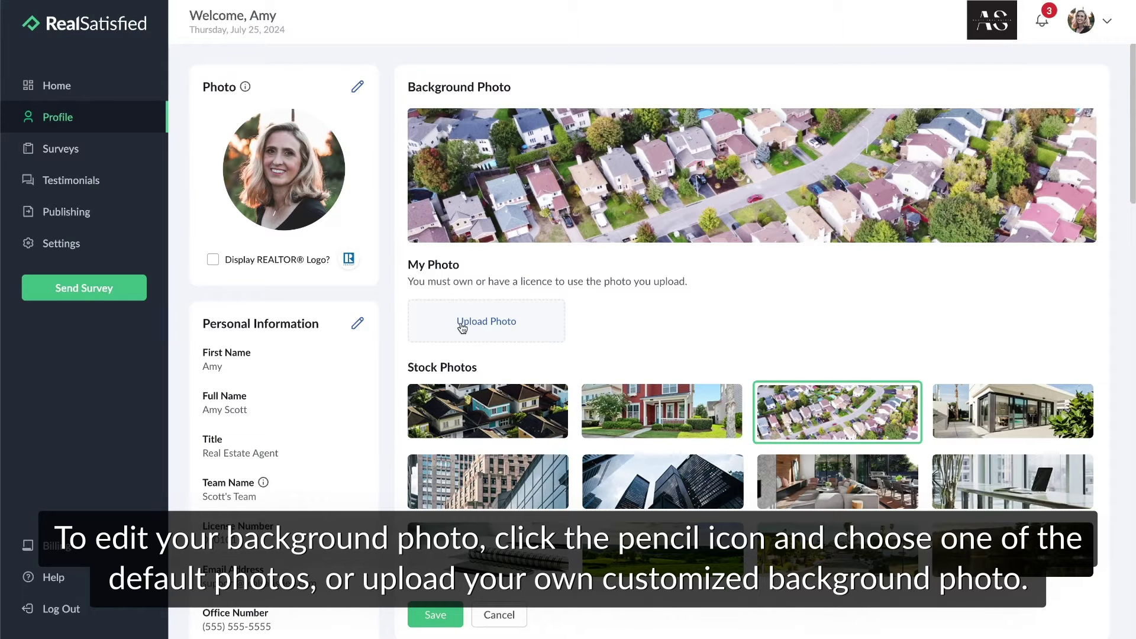
{"action": "left_click", "coordinate": [497, 612]}
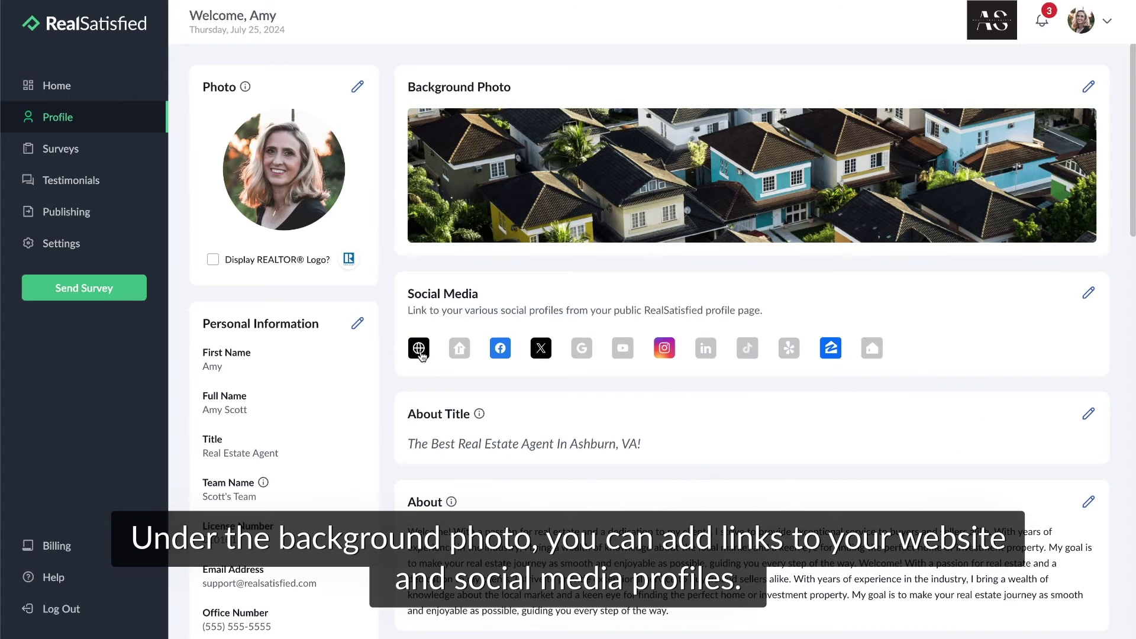
- Paste the Google review URL into the Google social link and save it
{"action": "left_click", "coordinate": [420, 351]}
{"action": "left_click", "coordinate": [500, 352]}
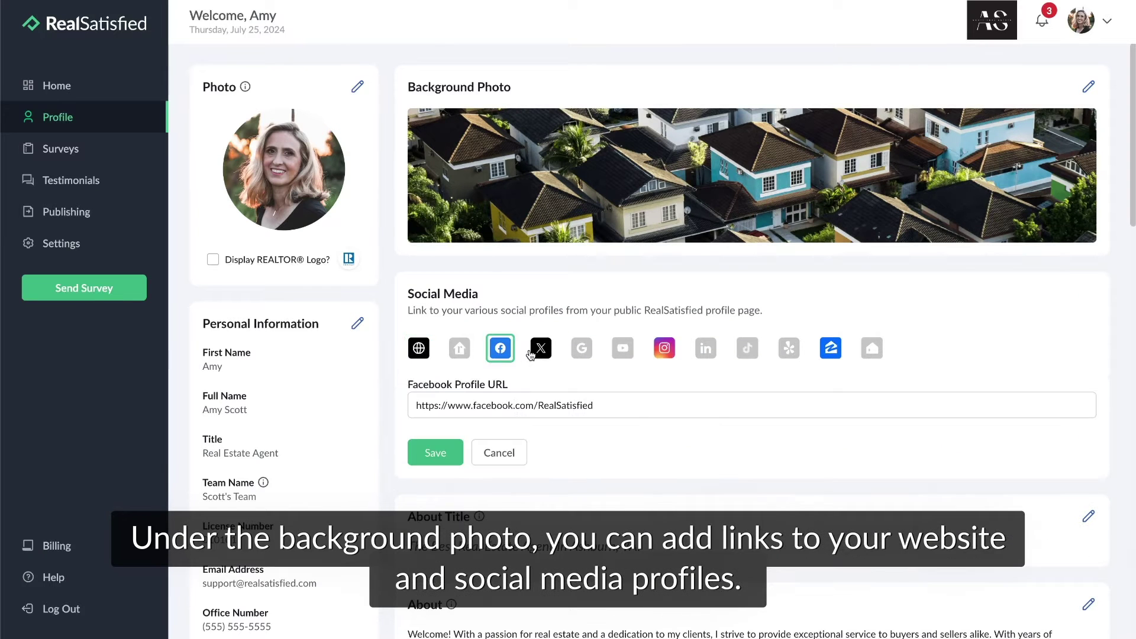
{"action": "left_click", "coordinate": [541, 353]}
{"action": "left_click", "coordinate": [581, 349]}
{"action": "left_click", "coordinate": [538, 399]}
{"action": "type", "text": "https://g.page/r/Cfs7GCnQjd8J9EBM/review"}
{"action": "left_click", "coordinate": [440, 453]}
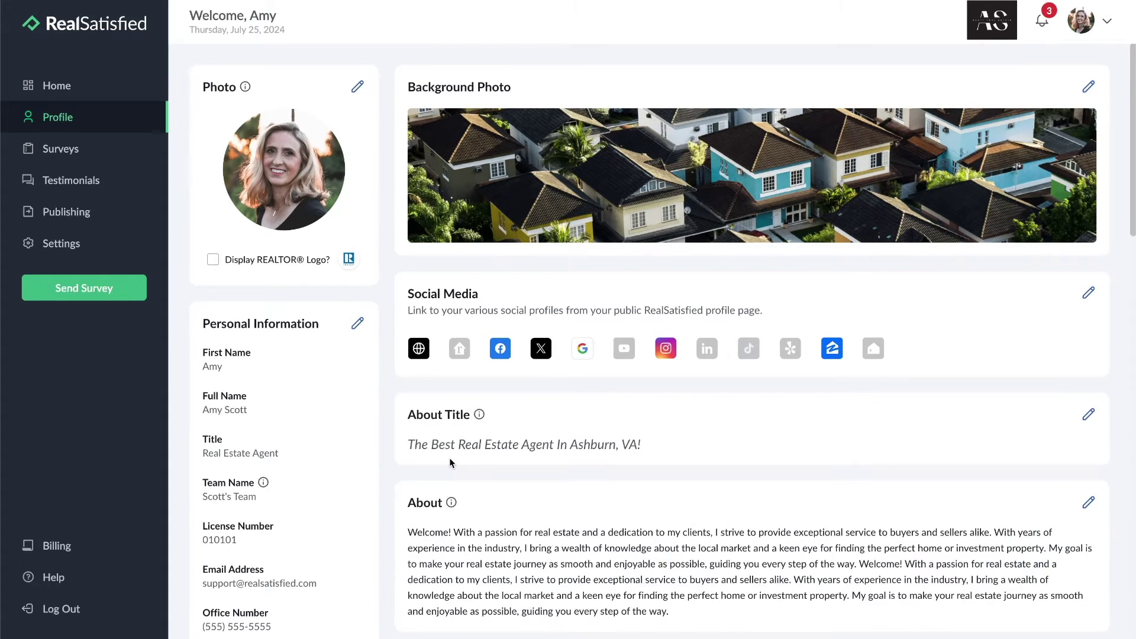
- Scroll past Visual Media, briefly editing its gallery, down to the ten Areas Served
{"action": "scroll", "coordinate": [388, 385], "scroll_direction": "down", "scroll_amount": 4}
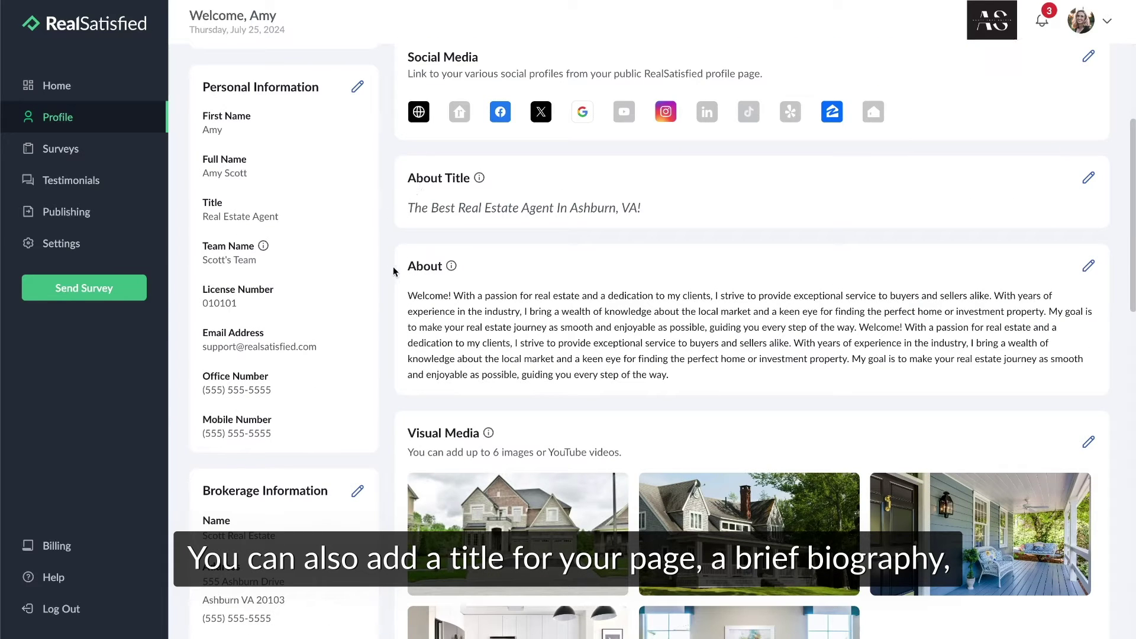
{"action": "scroll", "coordinate": [391, 266], "scroll_direction": "down", "scroll_amount": 4}
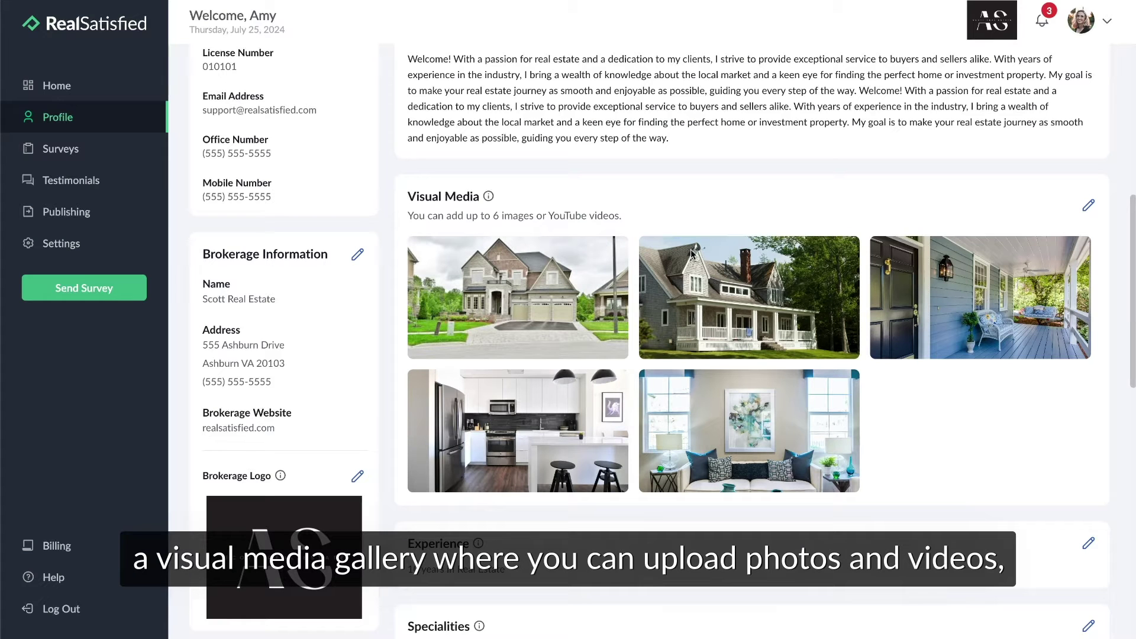
{"action": "left_click", "coordinate": [1088, 206]}
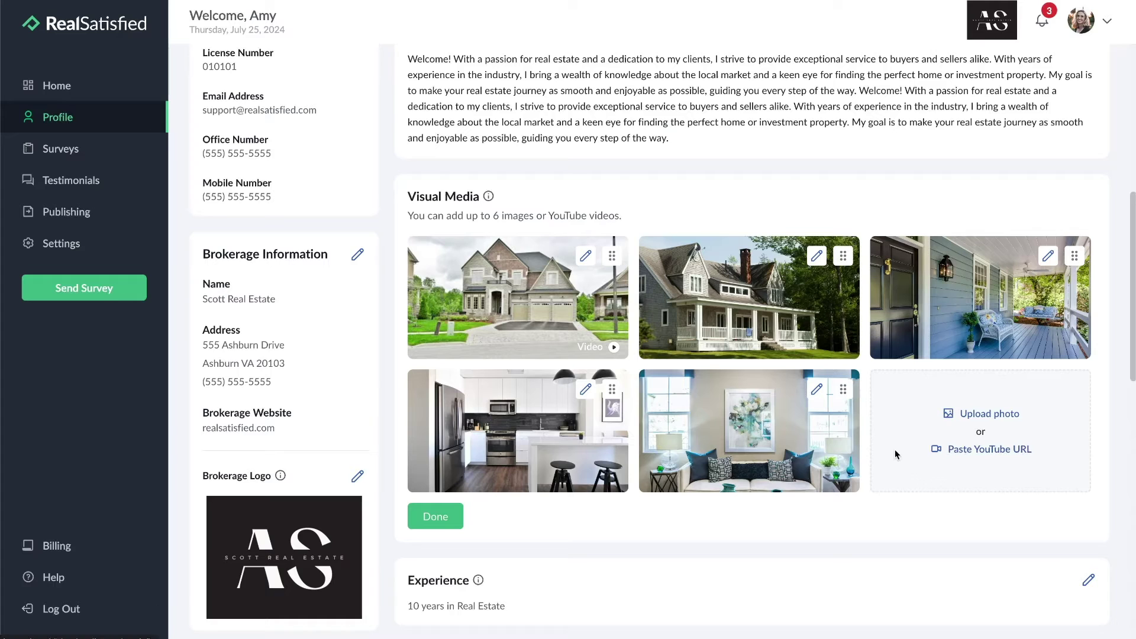
{"action": "left_click", "coordinate": [440, 517]}
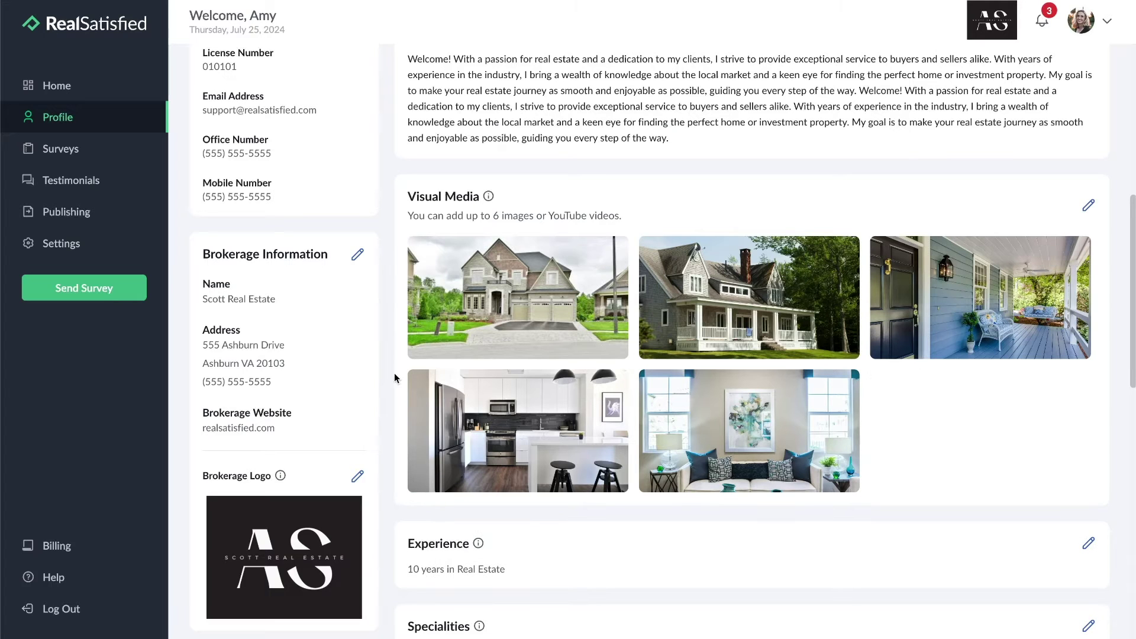
{"action": "scroll", "coordinate": [389, 370], "scroll_direction": "down", "scroll_amount": 8}
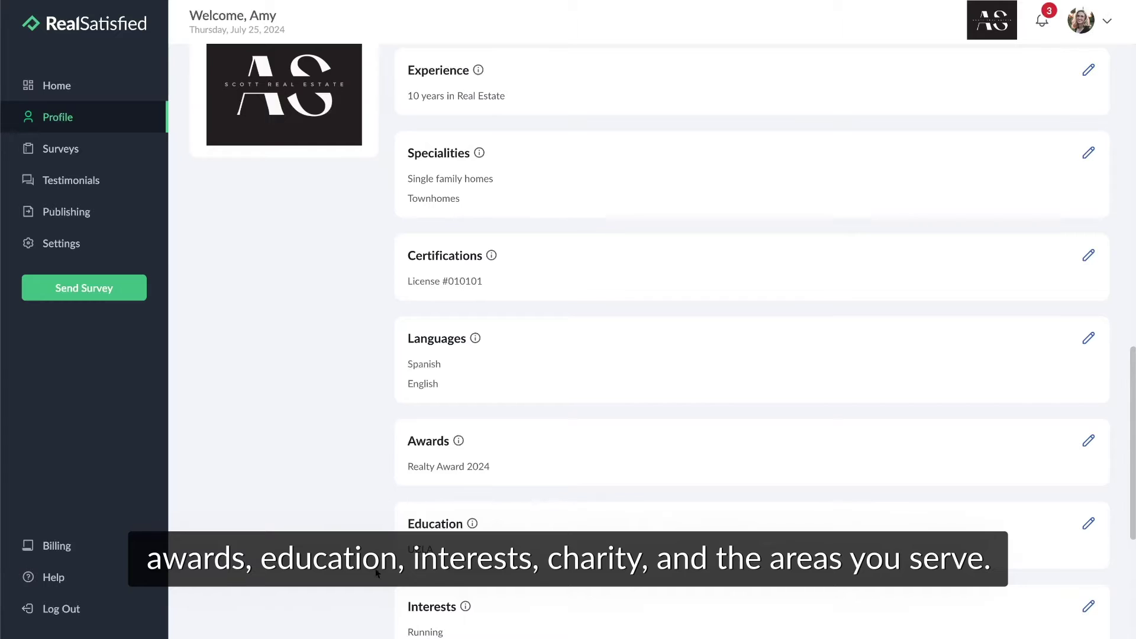
{"action": "scroll", "coordinate": [388, 600], "scroll_direction": "down", "scroll_amount": 4}
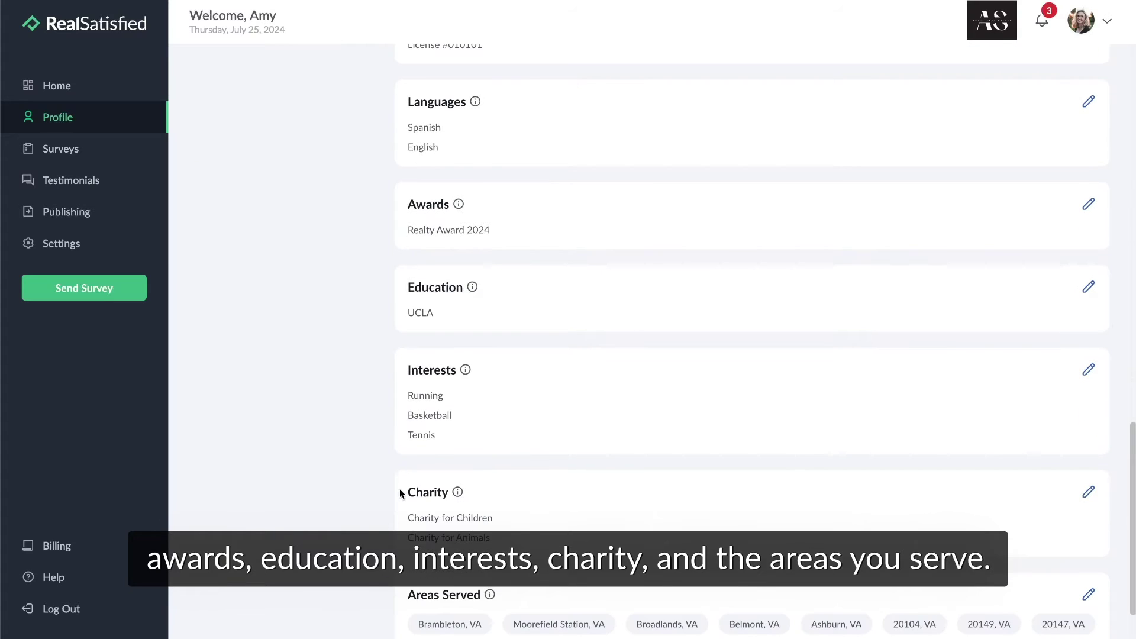
{"action": "scroll", "coordinate": [393, 588], "scroll_direction": "down", "scroll_amount": 2}
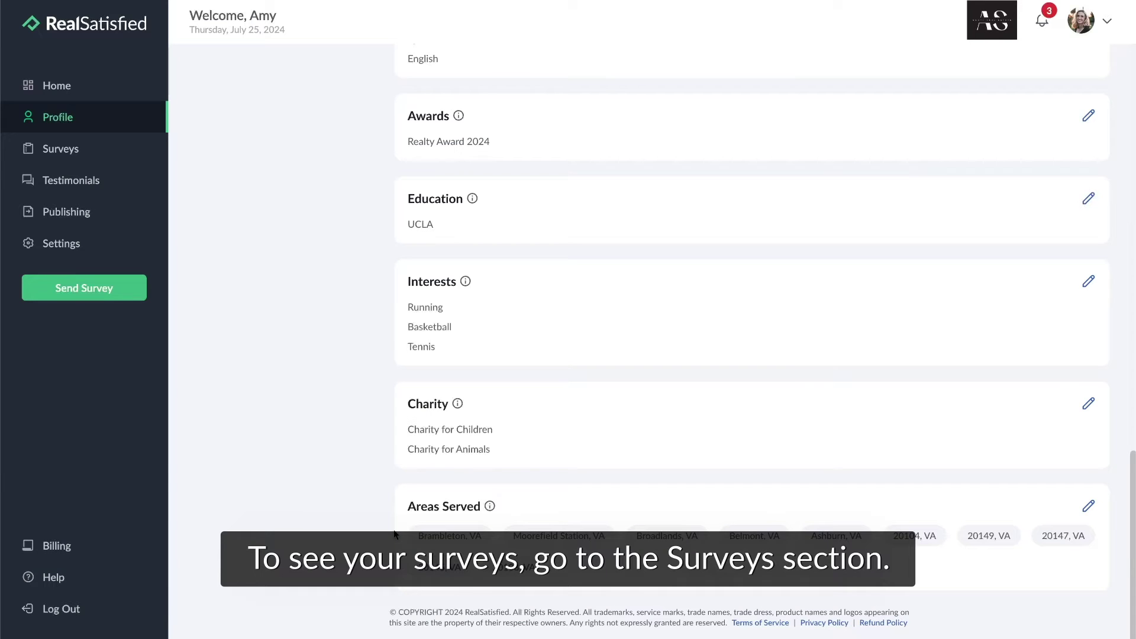
- Open the Surveys list and start a new survey with the Seller category
{"action": "left_click", "coordinate": [116, 147]}
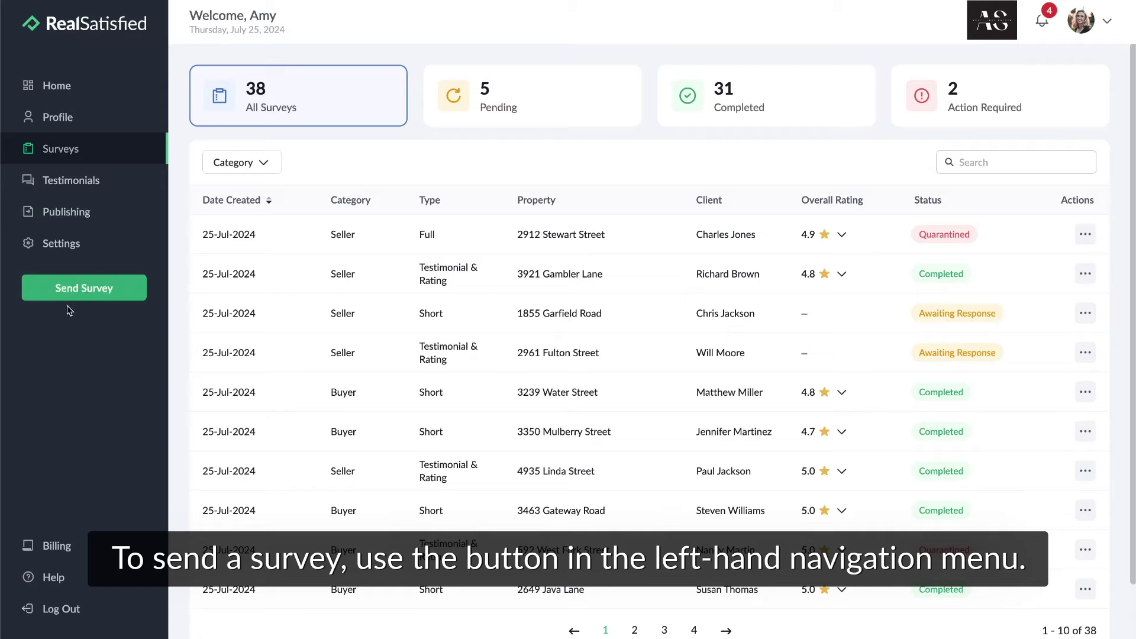
{"action": "left_click", "coordinate": [118, 288]}
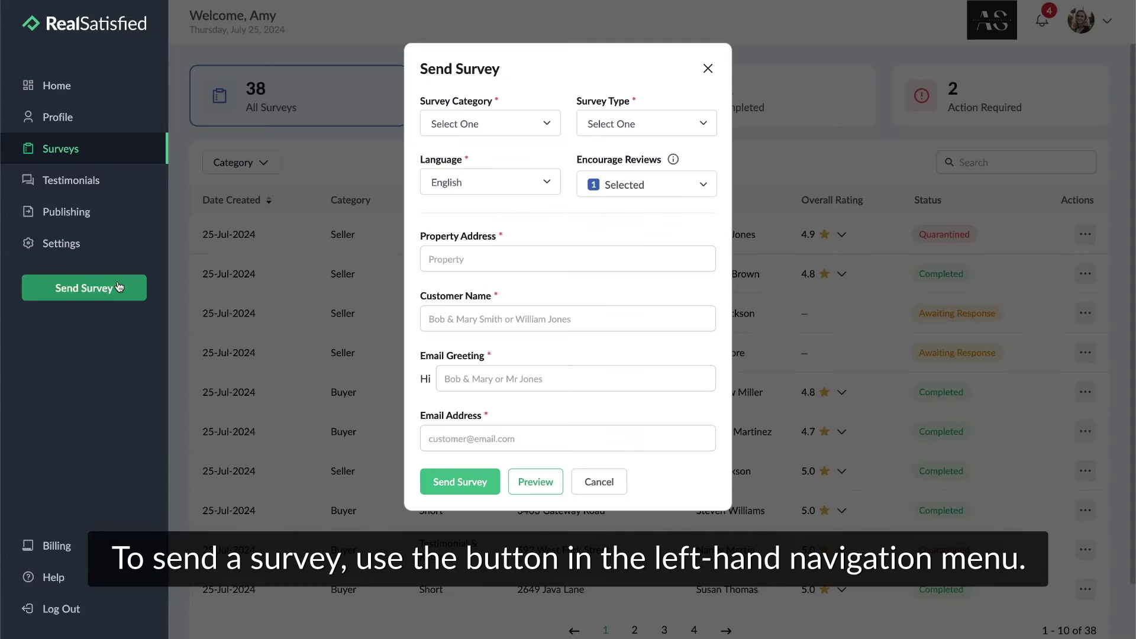
{"action": "left_click", "coordinate": [489, 126]}
{"action": "left_click", "coordinate": [481, 140]}
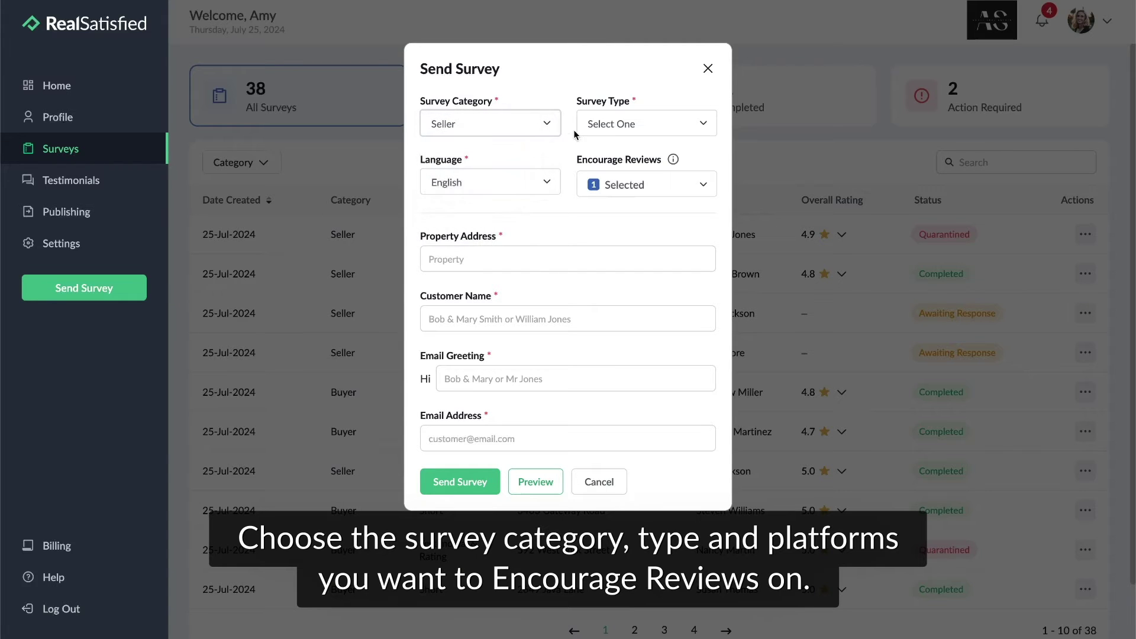
- Inspect the Survey Type and Encourage Reviews choices, then close the form without sending
{"action": "left_click", "coordinate": [591, 124]}
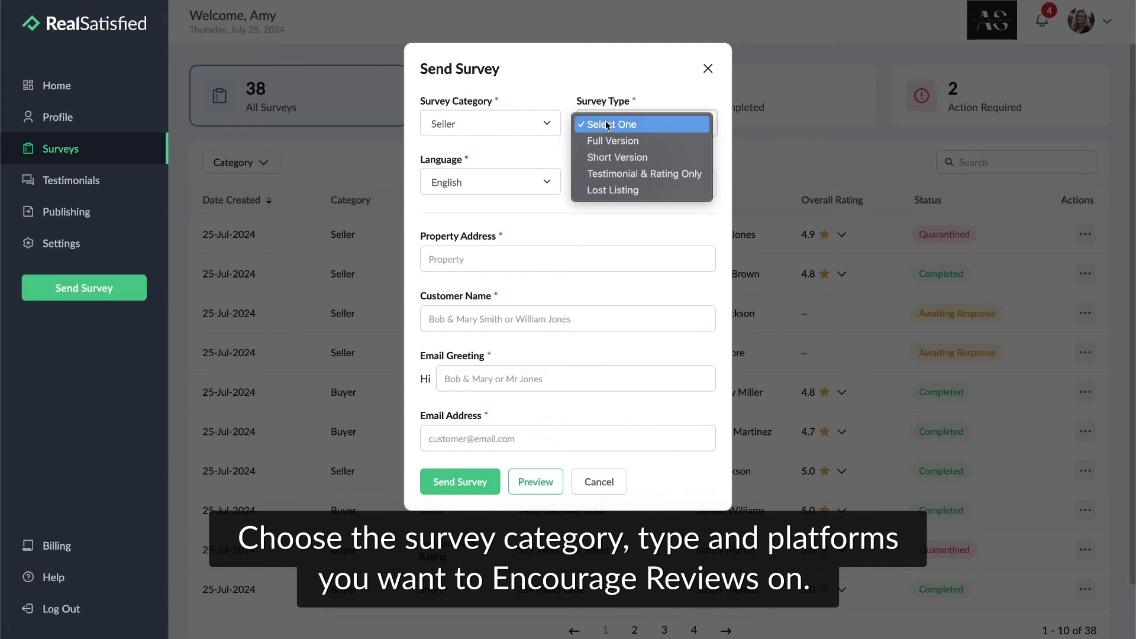
{"action": "left_click", "coordinate": [549, 149]}
{"action": "left_click", "coordinate": [646, 185]}
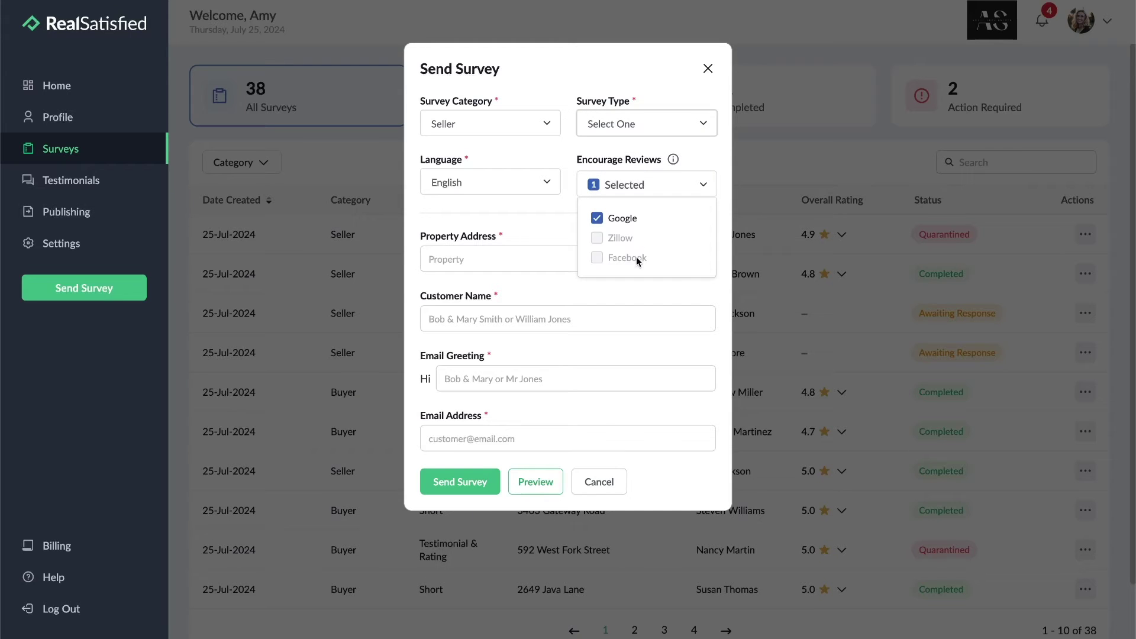
{"action": "left_click", "coordinate": [551, 206]}
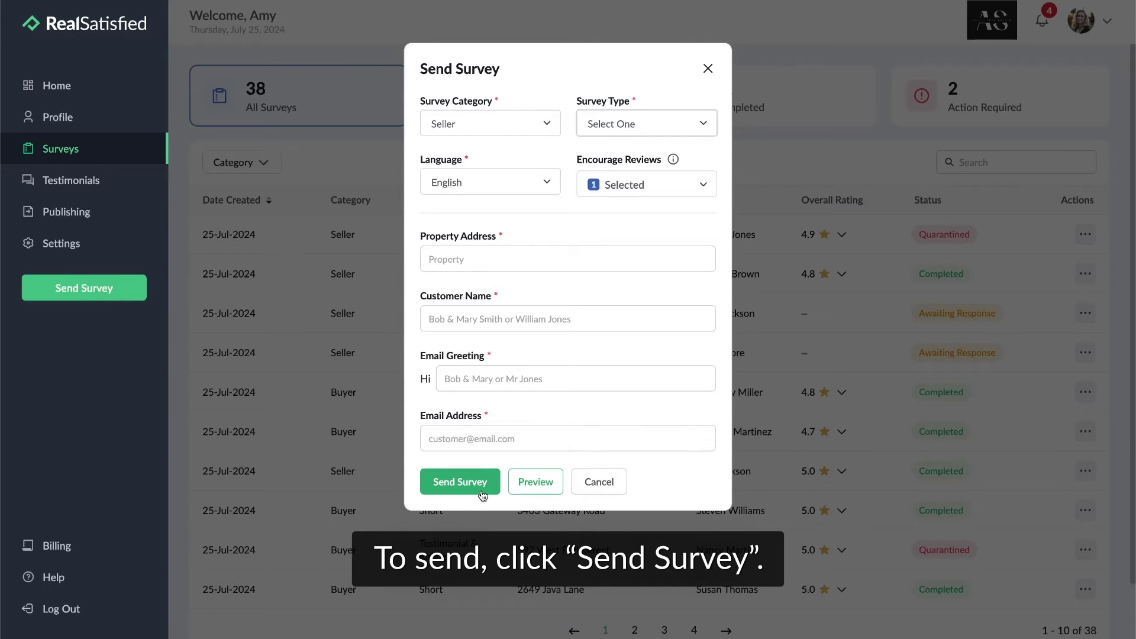
{"action": "left_click", "coordinate": [708, 69]}
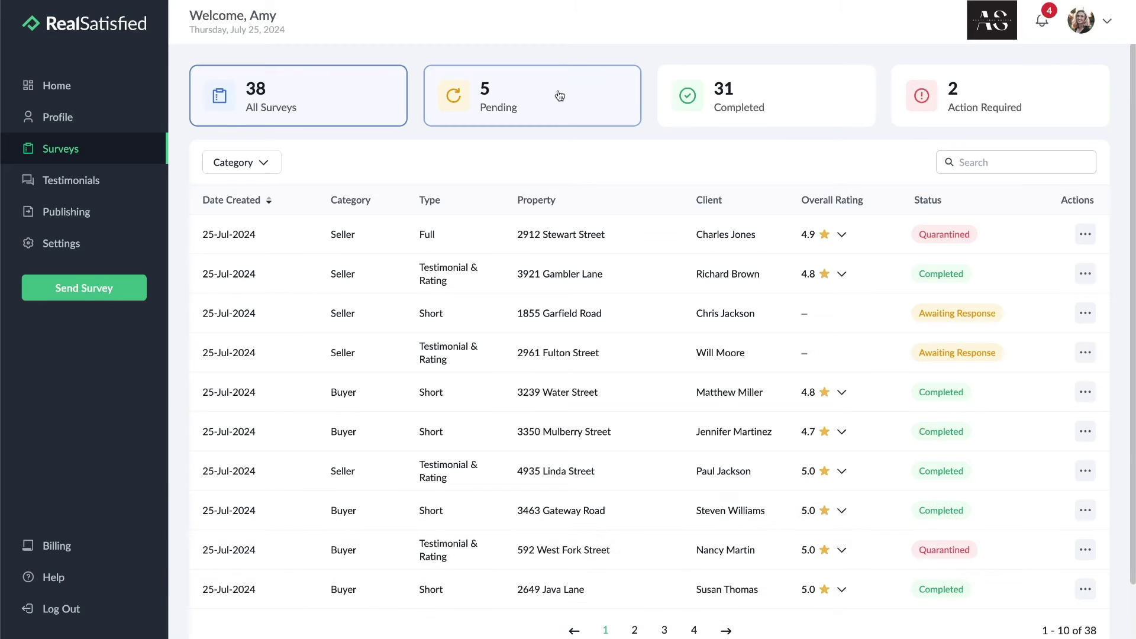
- Filter surveys by Pending, Completed, then Action Required, and check the quarantined survey's actions
{"action": "left_click", "coordinate": [546, 113]}
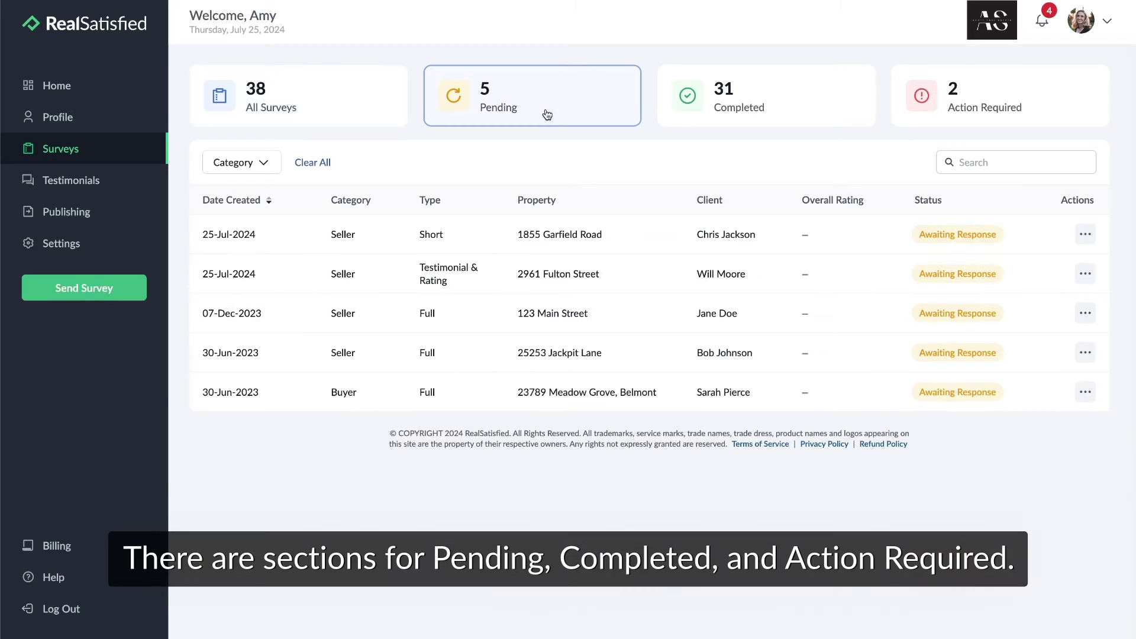
{"action": "left_click", "coordinate": [806, 106]}
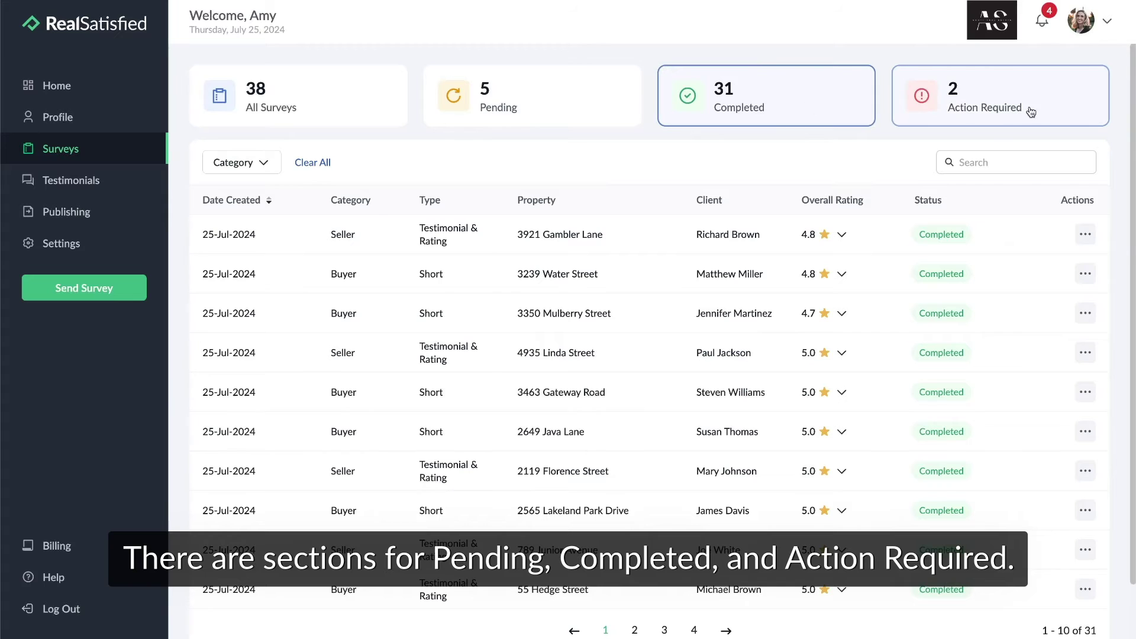
{"action": "left_click", "coordinate": [1054, 111]}
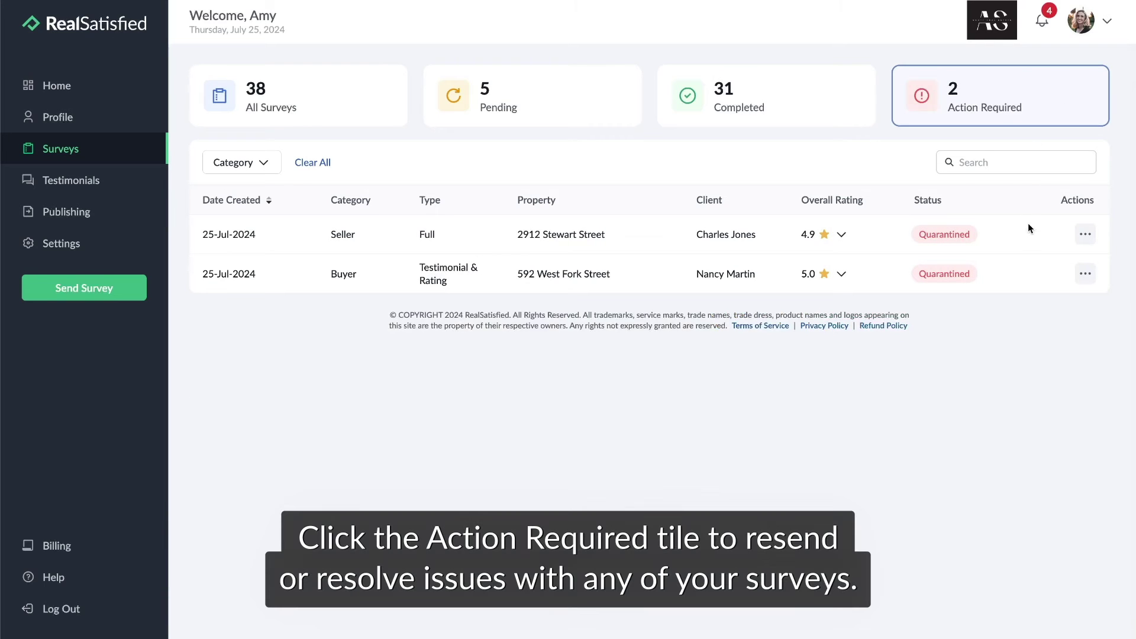
{"action": "left_click", "coordinate": [1085, 234]}
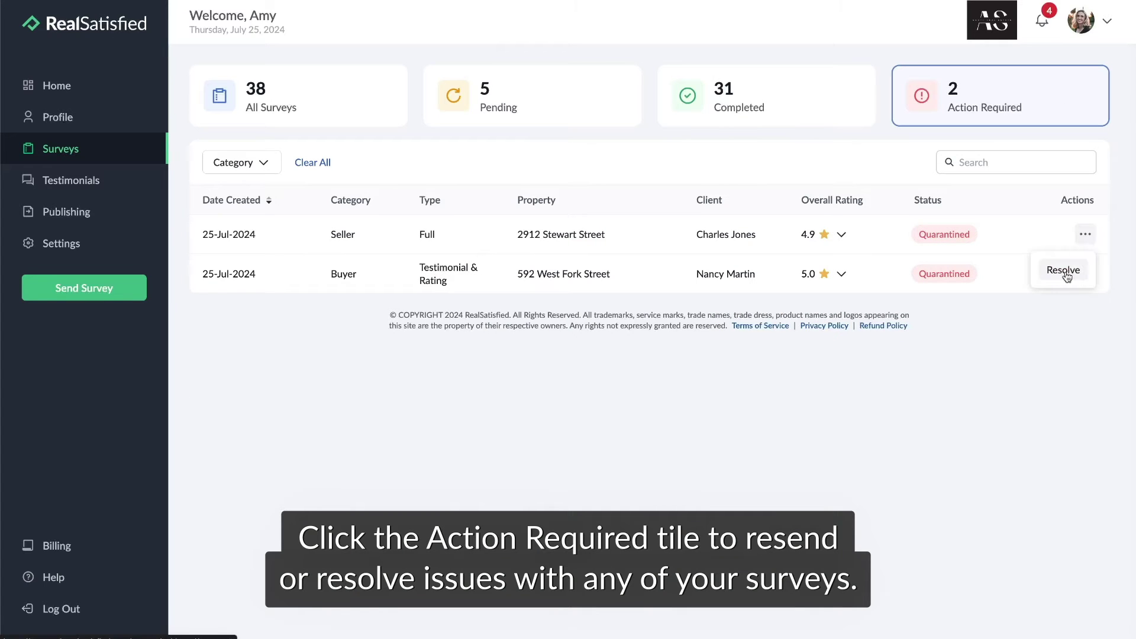
{"action": "left_click", "coordinate": [1031, 225]}
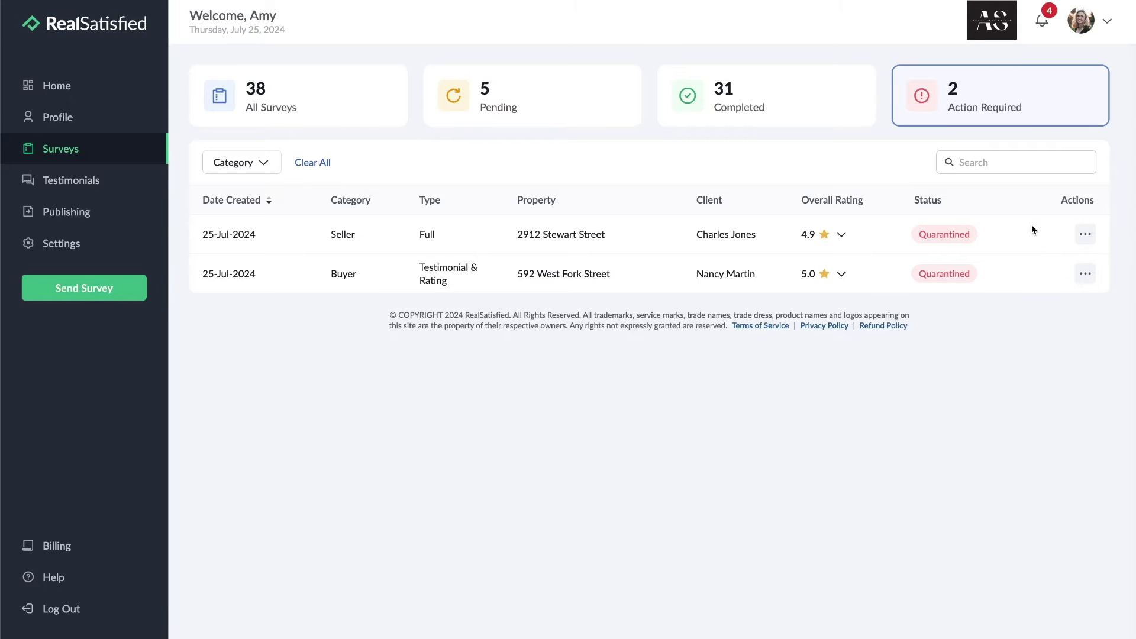
- Filter the surveys to the Buyer category, then open the Testimonials list
{"action": "left_click", "coordinate": [239, 166]}
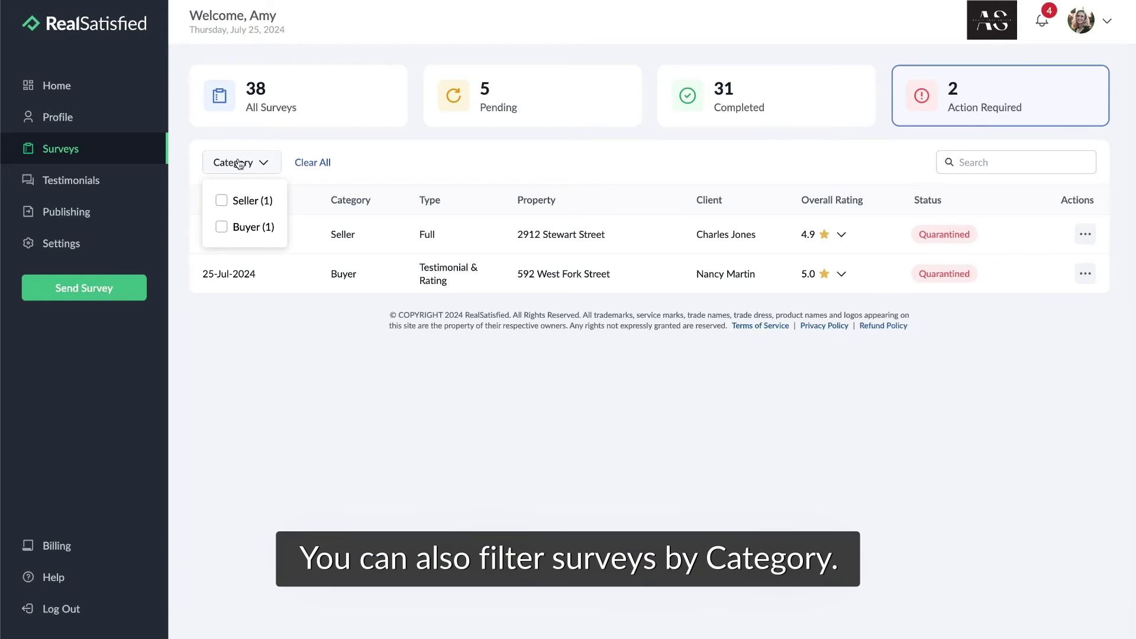
{"action": "left_click", "coordinate": [242, 228]}
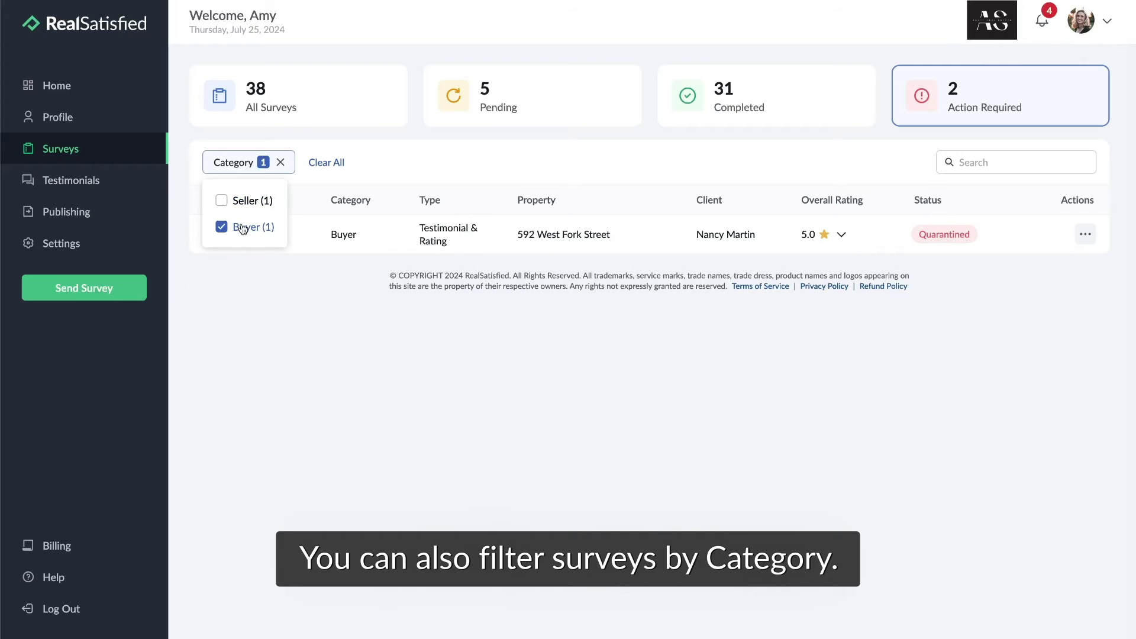
{"action": "left_click", "coordinate": [180, 164]}
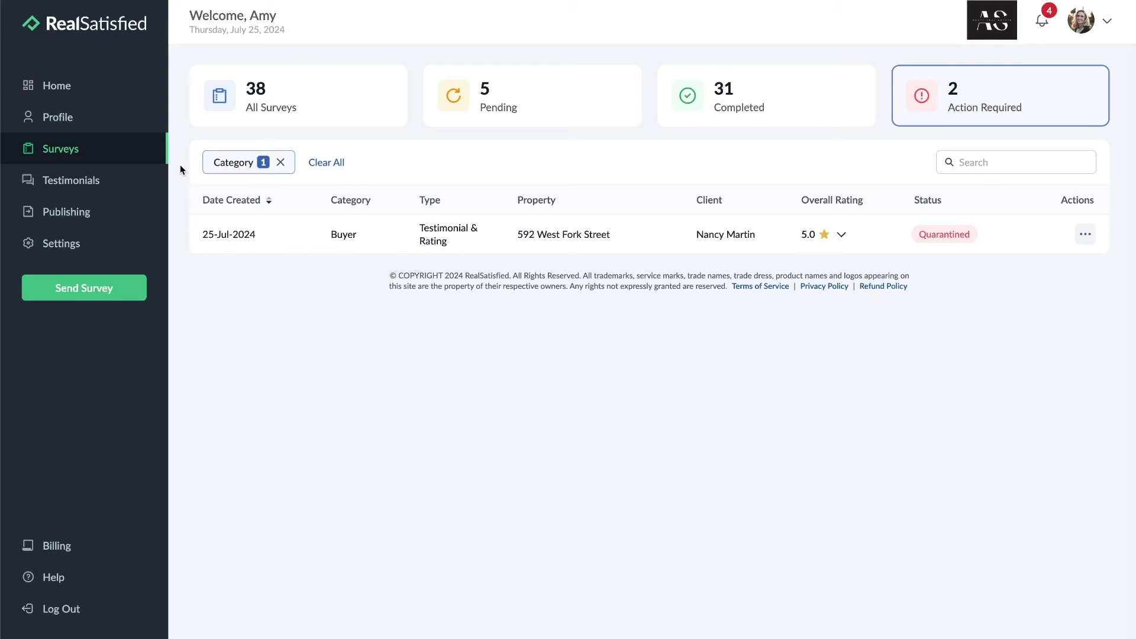
{"action": "left_click", "coordinate": [65, 182]}
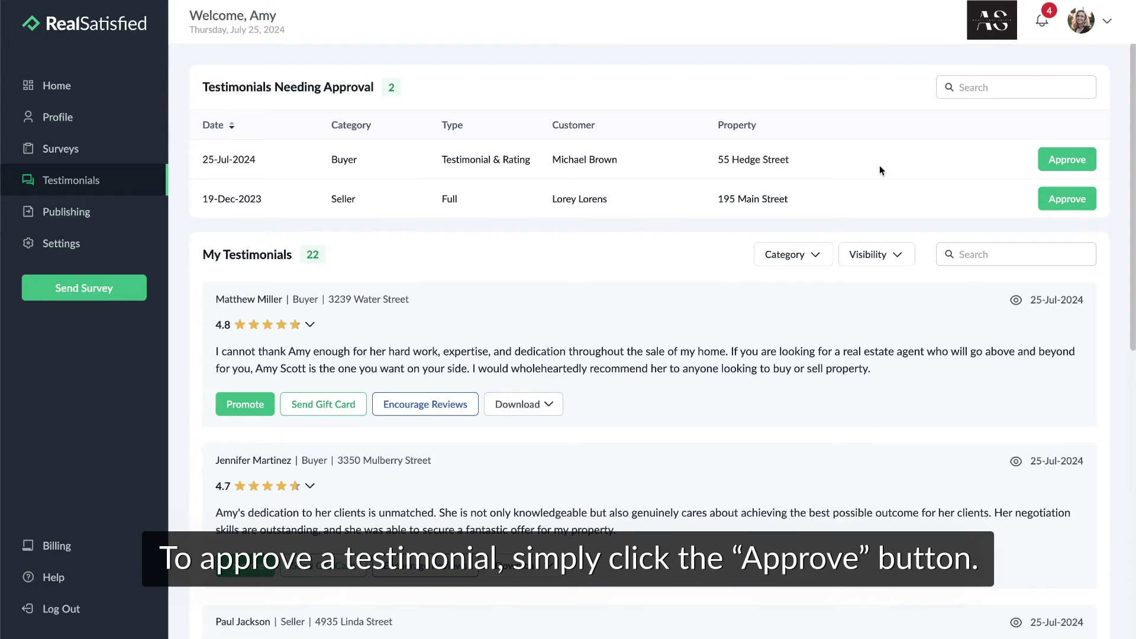
{"action": "left_click", "coordinate": [1076, 161]}
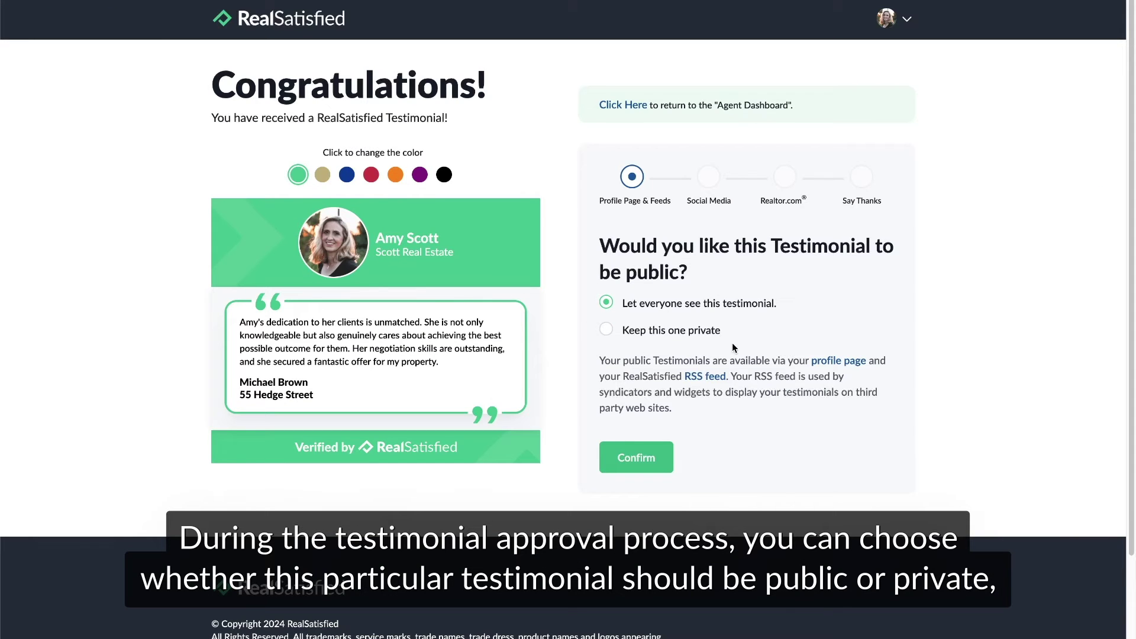
{"action": "left_click", "coordinate": [627, 335]}
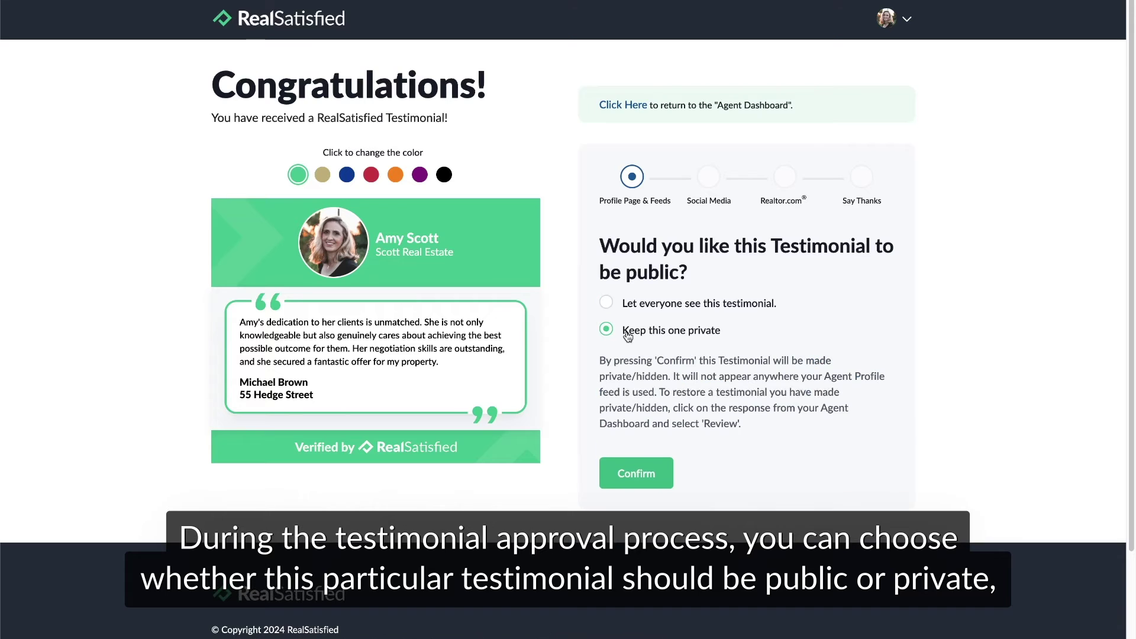
{"action": "left_click", "coordinate": [604, 305]}
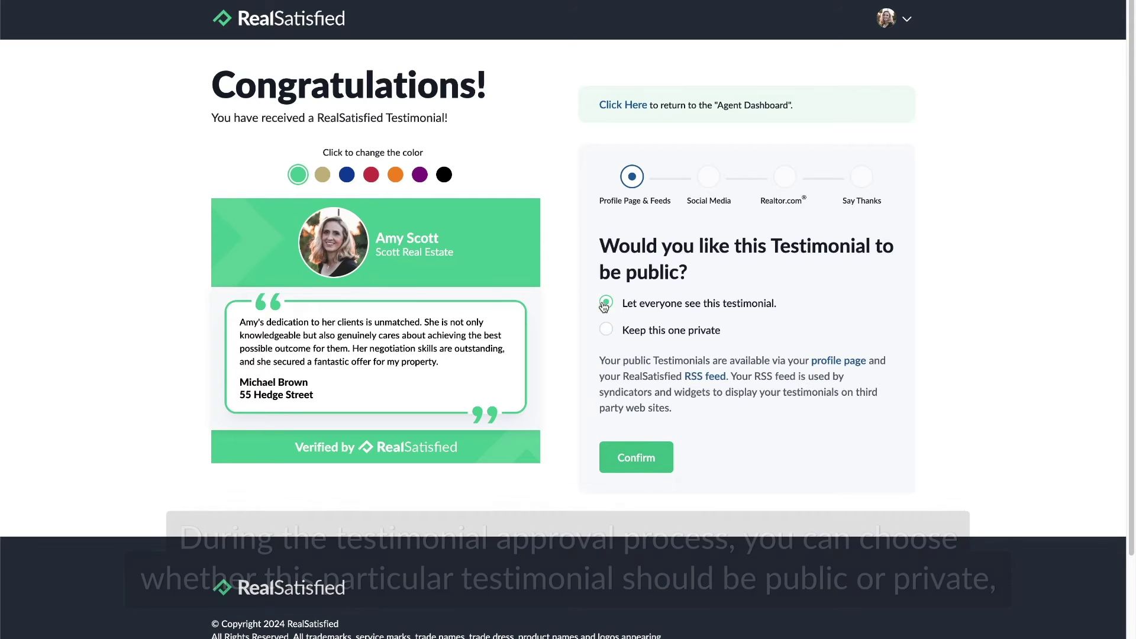
{"action": "left_click", "coordinate": [322, 176]}
{"action": "left_click", "coordinate": [346, 176]}
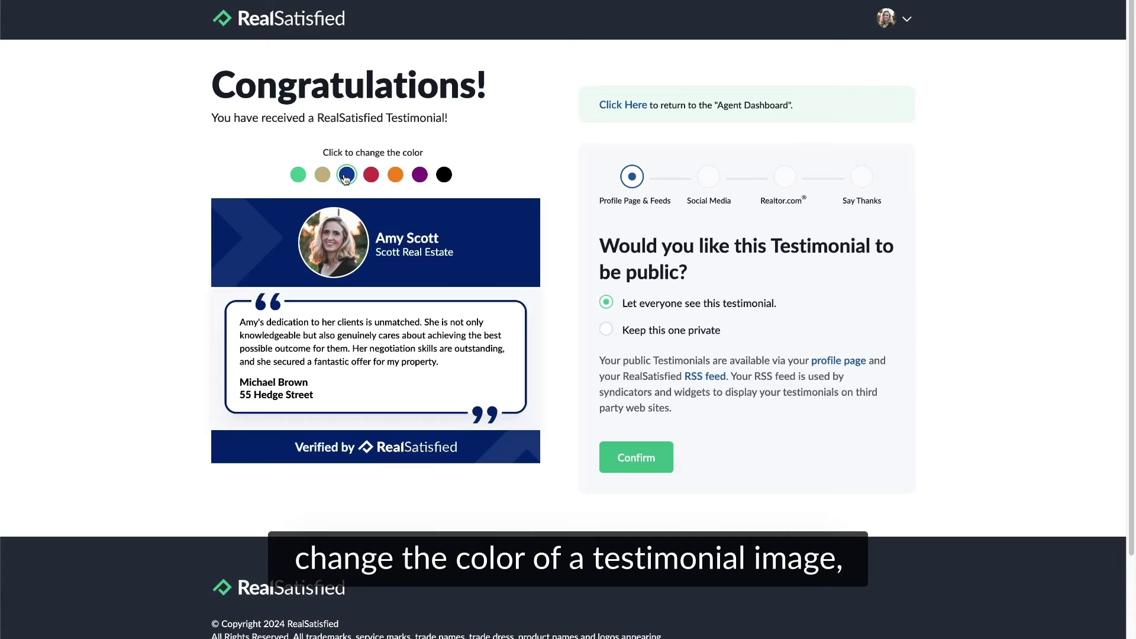
{"action": "left_click", "coordinate": [298, 177]}
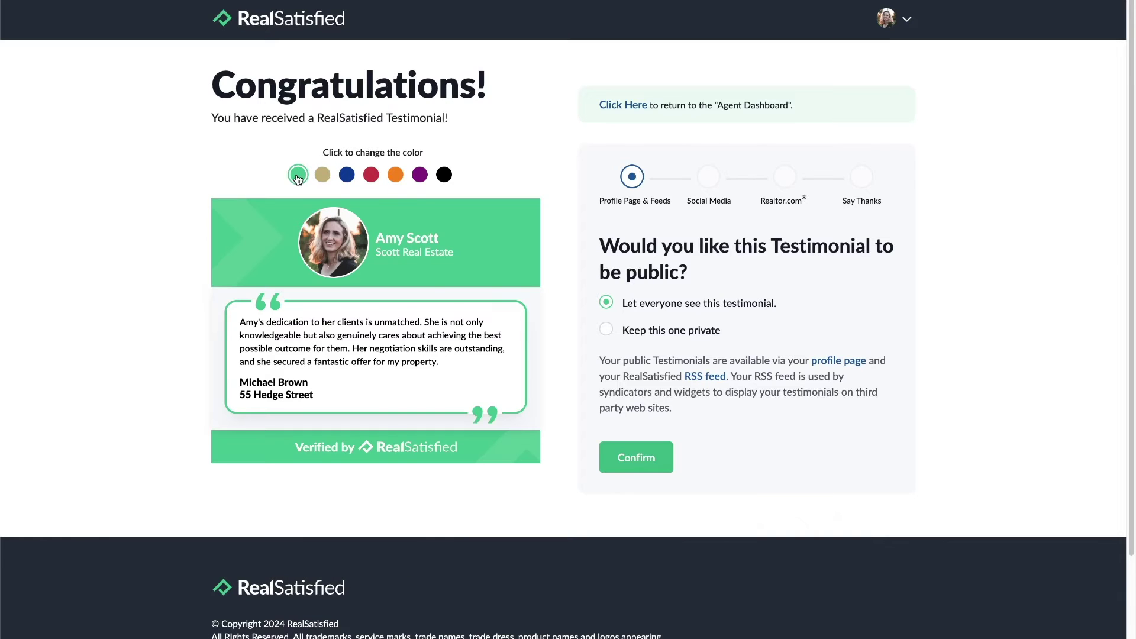
- Confirm the Profile Page, Facebook timeline and Realtor.com publishing steps, then return to the dashboard
{"action": "left_click", "coordinate": [634, 462]}
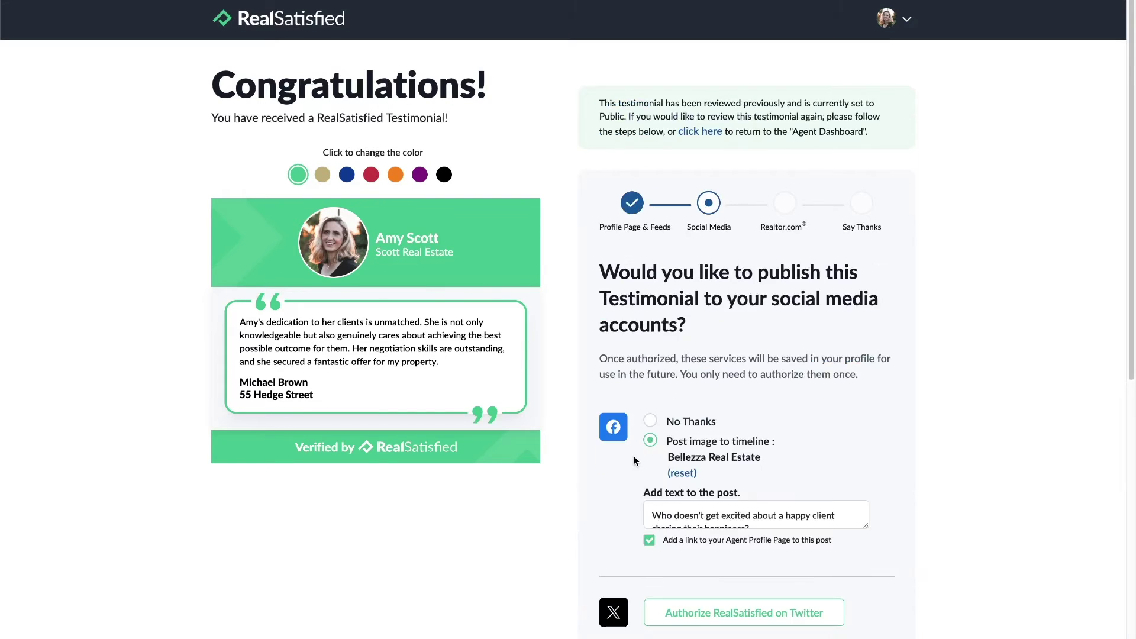
{"action": "scroll", "coordinate": [906, 369], "scroll_direction": "down", "scroll_amount": 2}
{"action": "scroll", "coordinate": [907, 368], "scroll_direction": "down", "scroll_amount": 4}
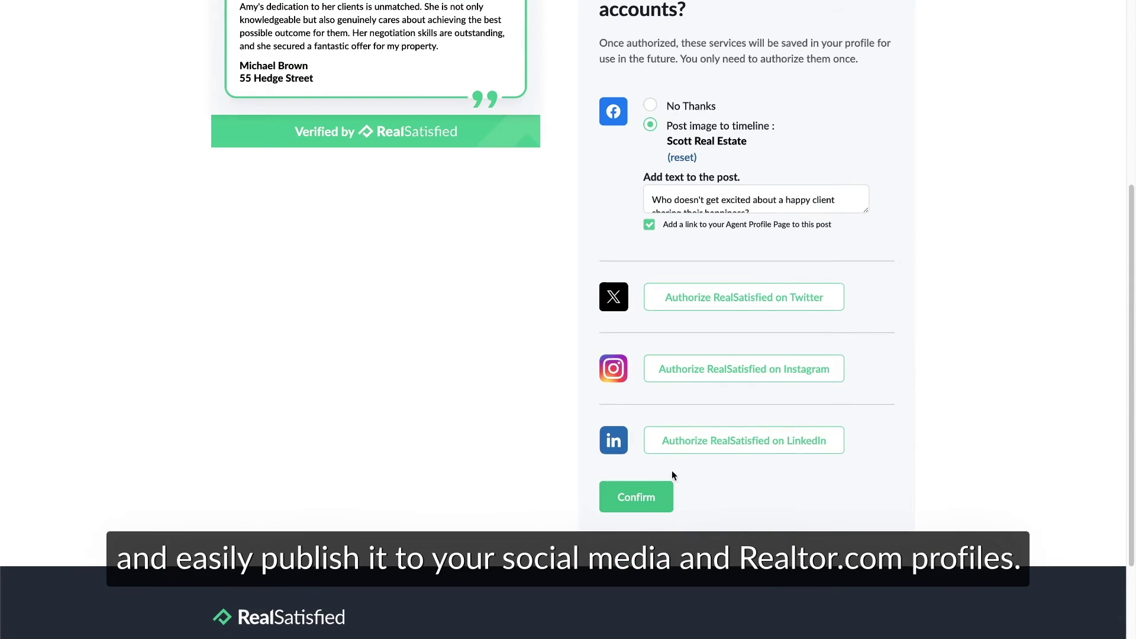
{"action": "left_click", "coordinate": [637, 496]}
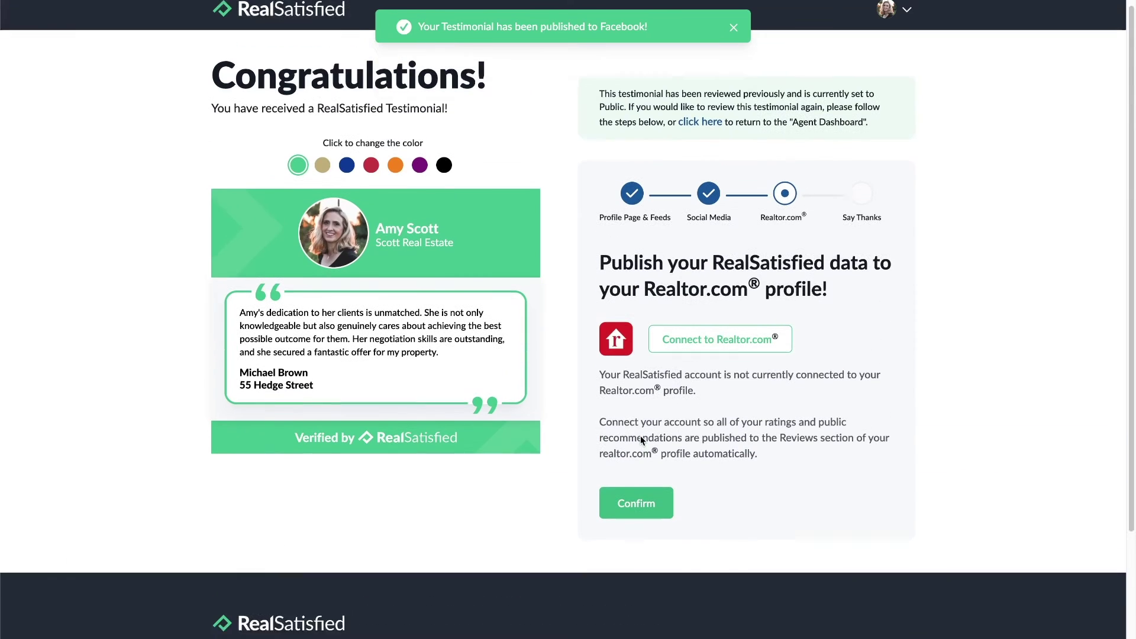
{"action": "left_click", "coordinate": [637, 514]}
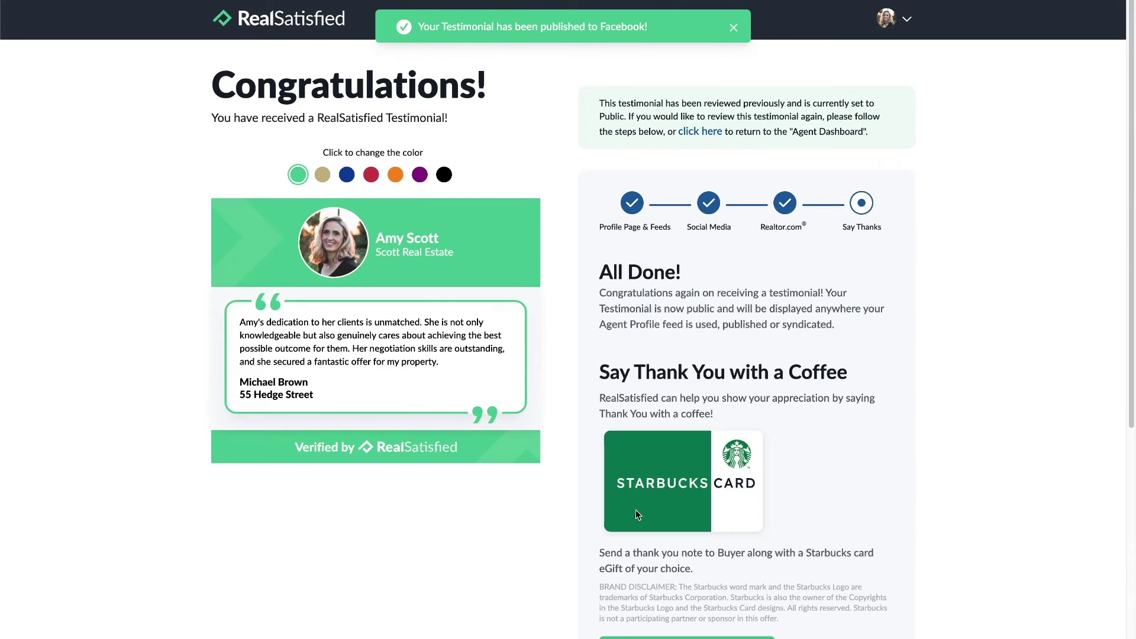
{"action": "scroll", "coordinate": [790, 470], "scroll_direction": "down", "scroll_amount": 1}
{"action": "scroll", "coordinate": [790, 469], "scroll_direction": "down", "scroll_amount": 3}
{"action": "left_click", "coordinate": [685, 455]}
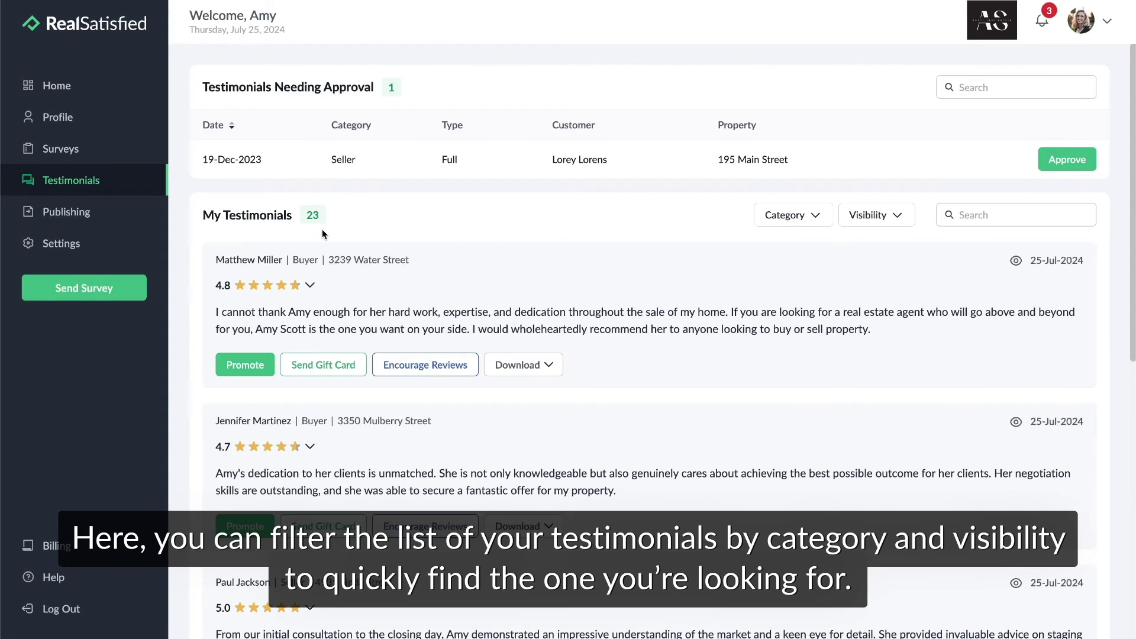
- Open the Category and Visibility filters and toggle the first testimonial's rating breakdown
{"action": "left_click", "coordinate": [814, 216]}
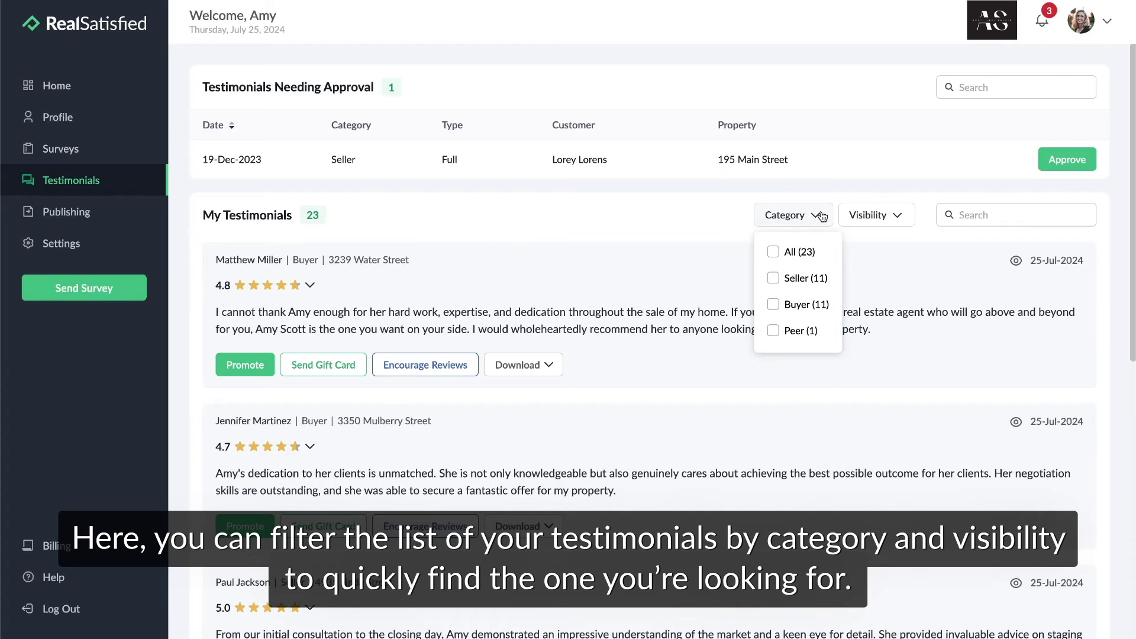
{"action": "left_click", "coordinate": [897, 217]}
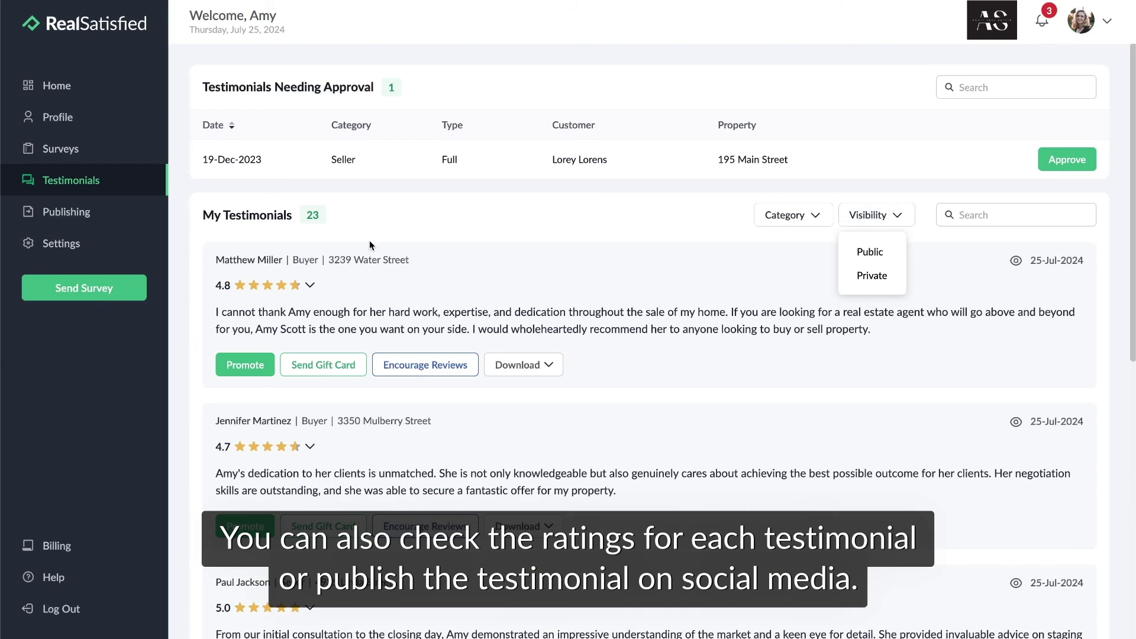
{"action": "left_click", "coordinate": [310, 287]}
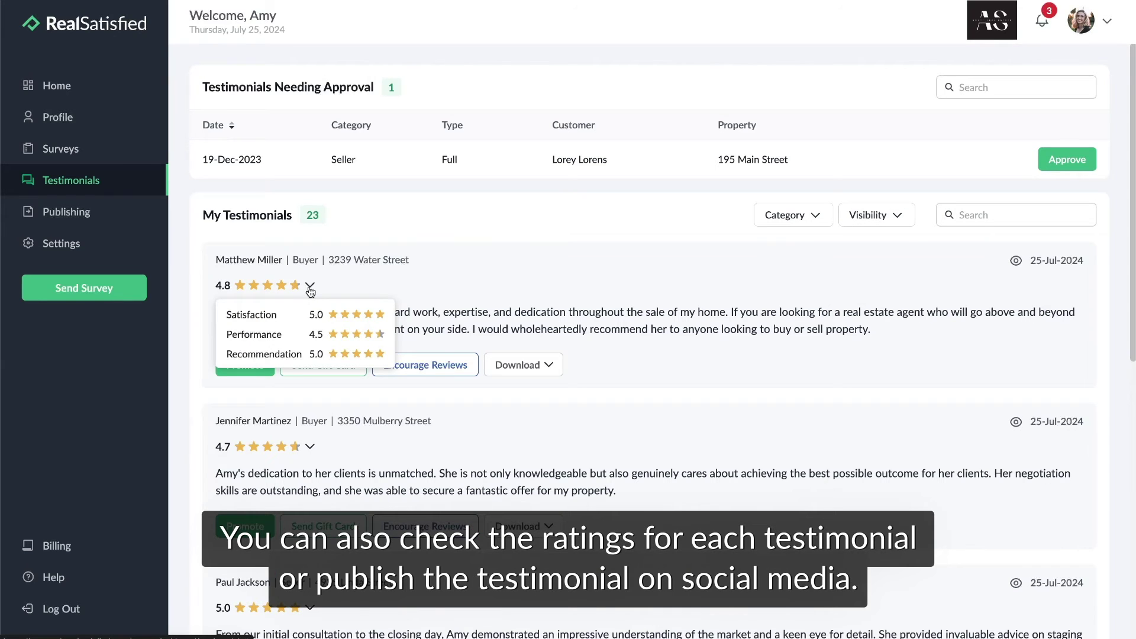
{"action": "left_click", "coordinate": [310, 288]}
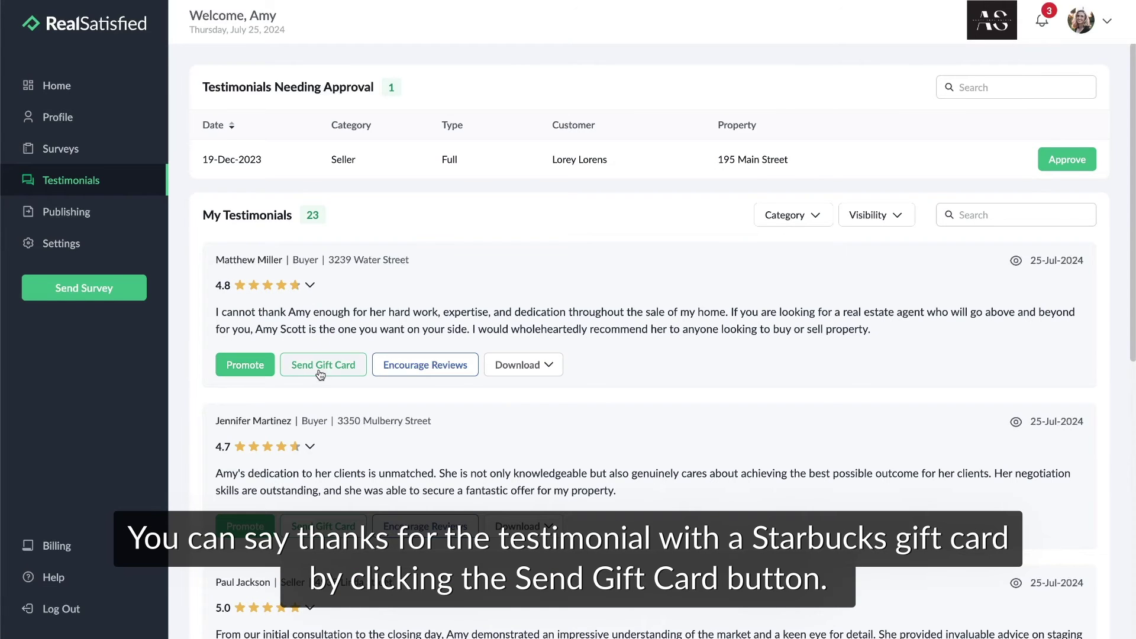
- View the Starbucks gift card page and the Download options, then go to Publishing
{"action": "left_click", "coordinate": [350, 370]}
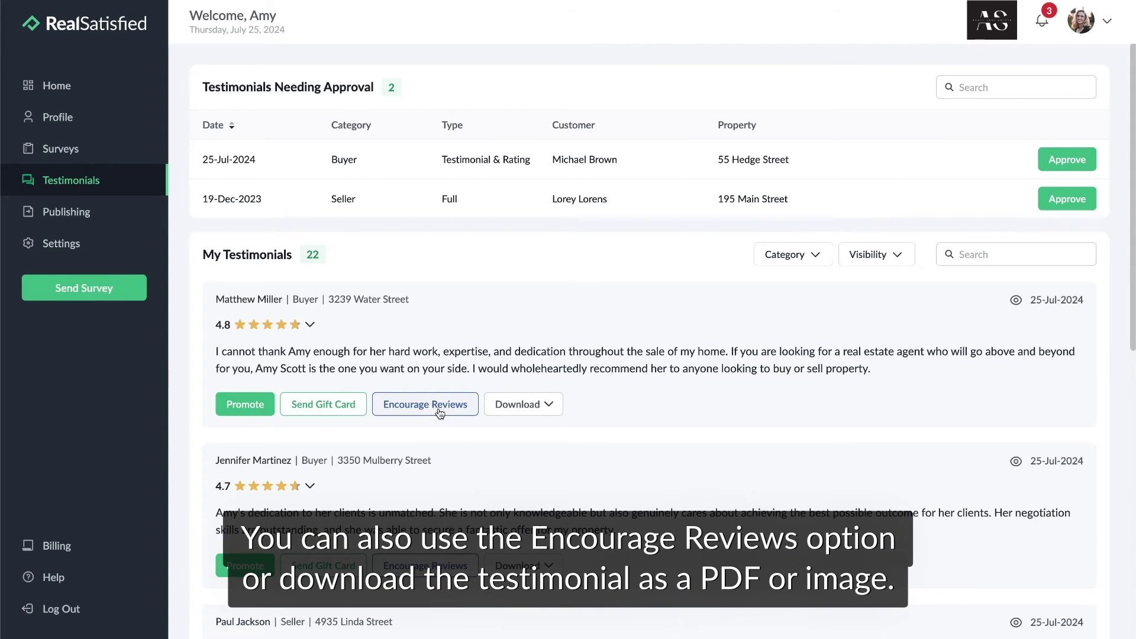
{"action": "left_click", "coordinate": [539, 402]}
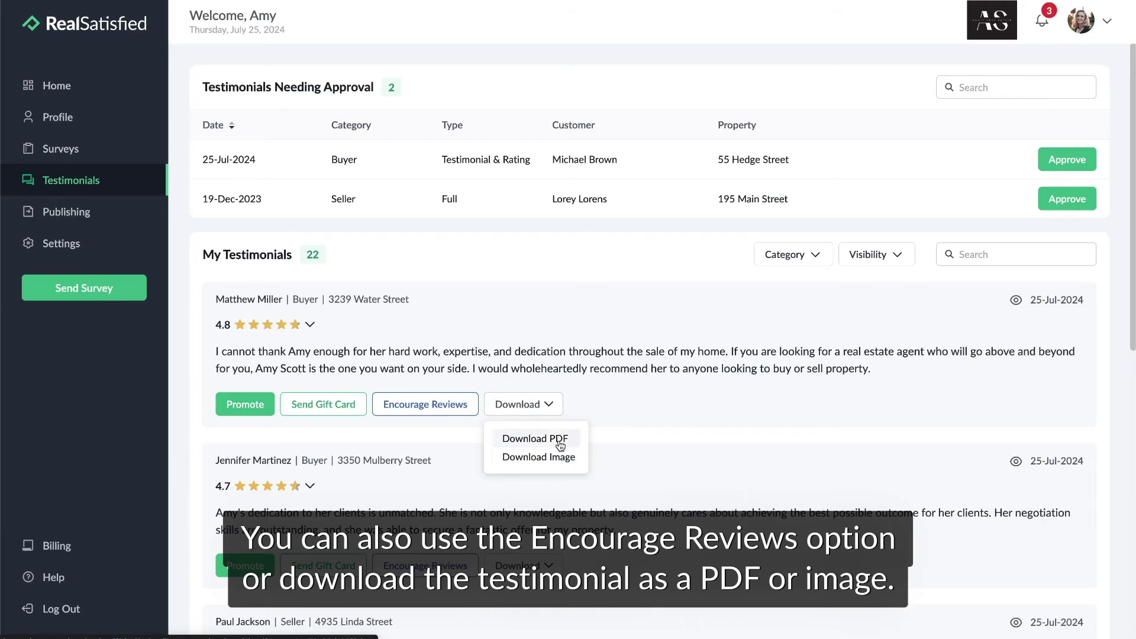
{"action": "left_click", "coordinate": [589, 404]}
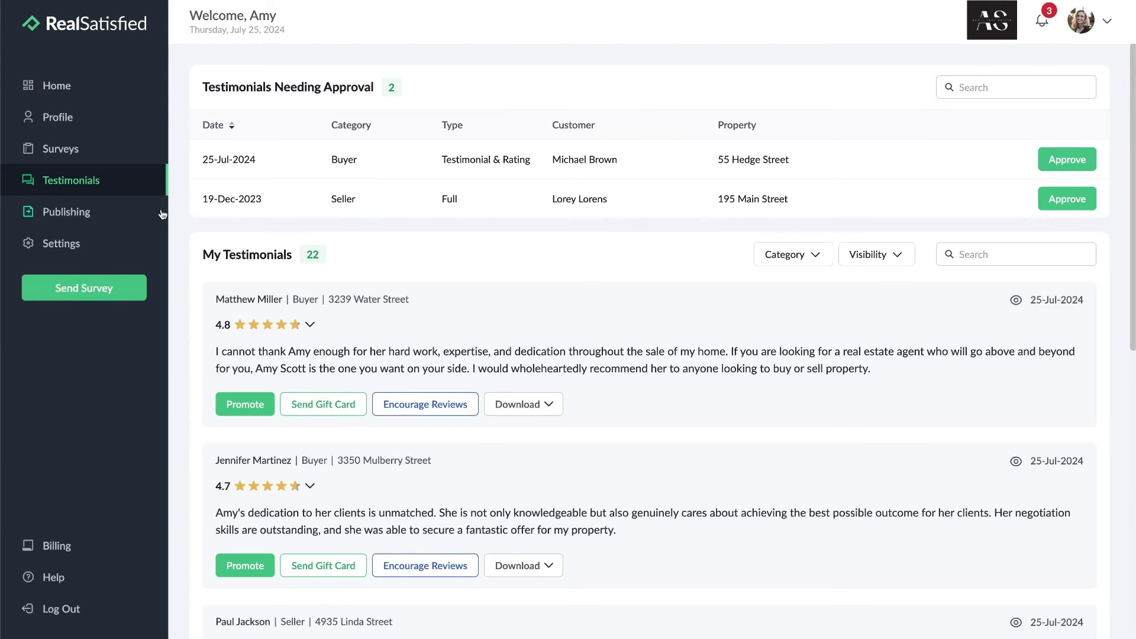
{"action": "left_click", "coordinate": [85, 211]}
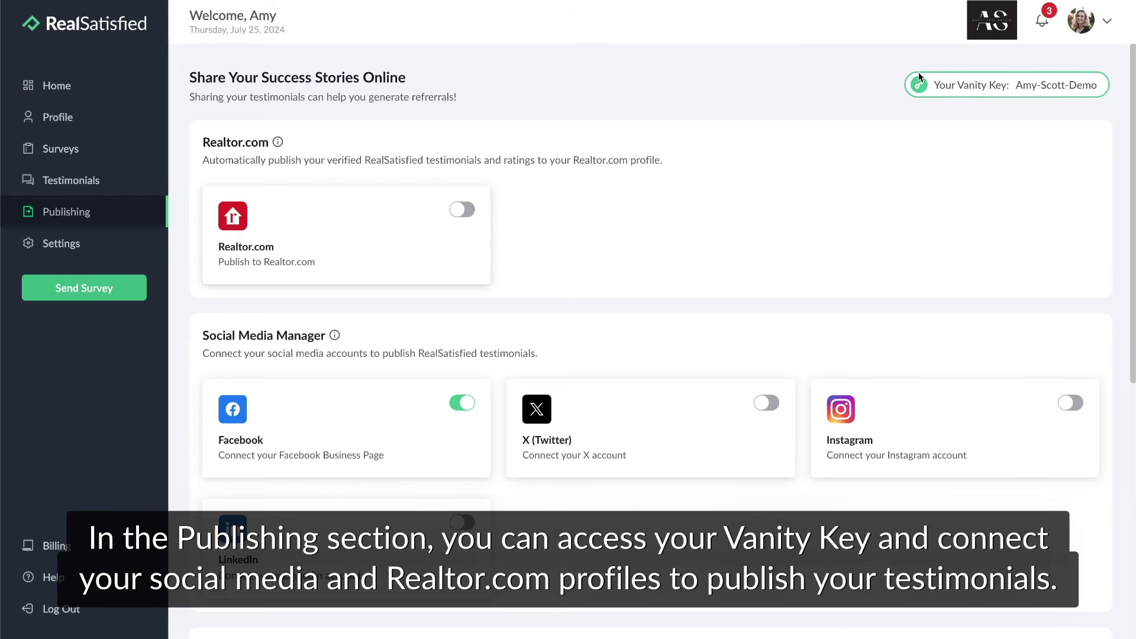
- Scroll through the Realtor.com, social media, review-site and widget publishing options, then go to Settings
{"action": "scroll", "coordinate": [918, 72], "scroll_direction": "down", "scroll_amount": 1}
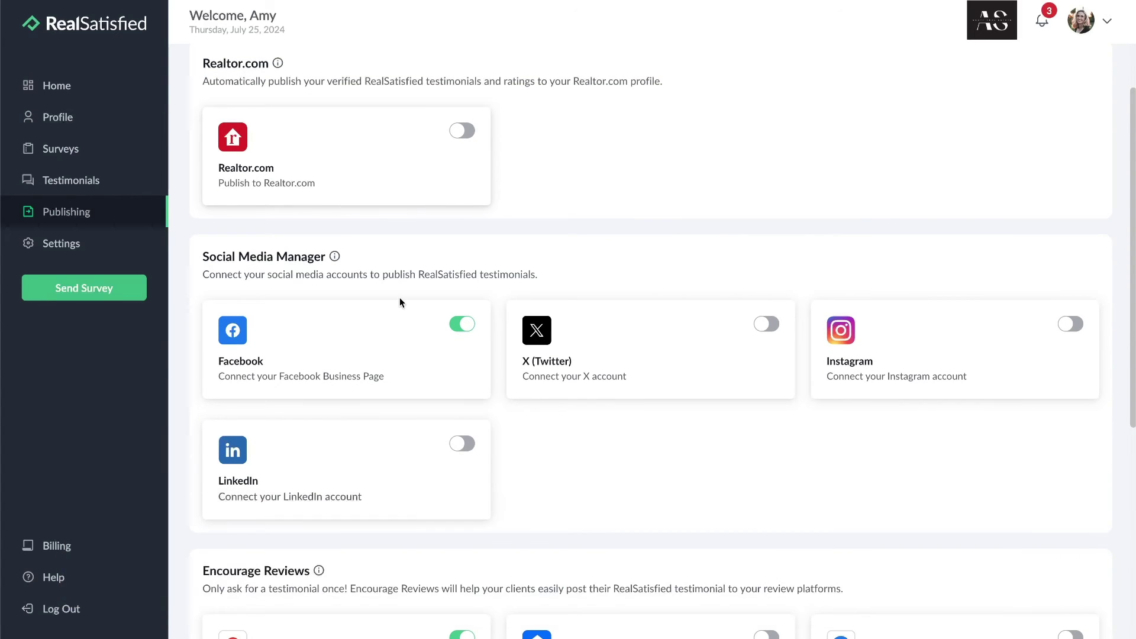
{"action": "scroll", "coordinate": [399, 302], "scroll_direction": "down", "scroll_amount": 2}
{"action": "scroll", "coordinate": [399, 302], "scroll_direction": "down", "scroll_amount": 3}
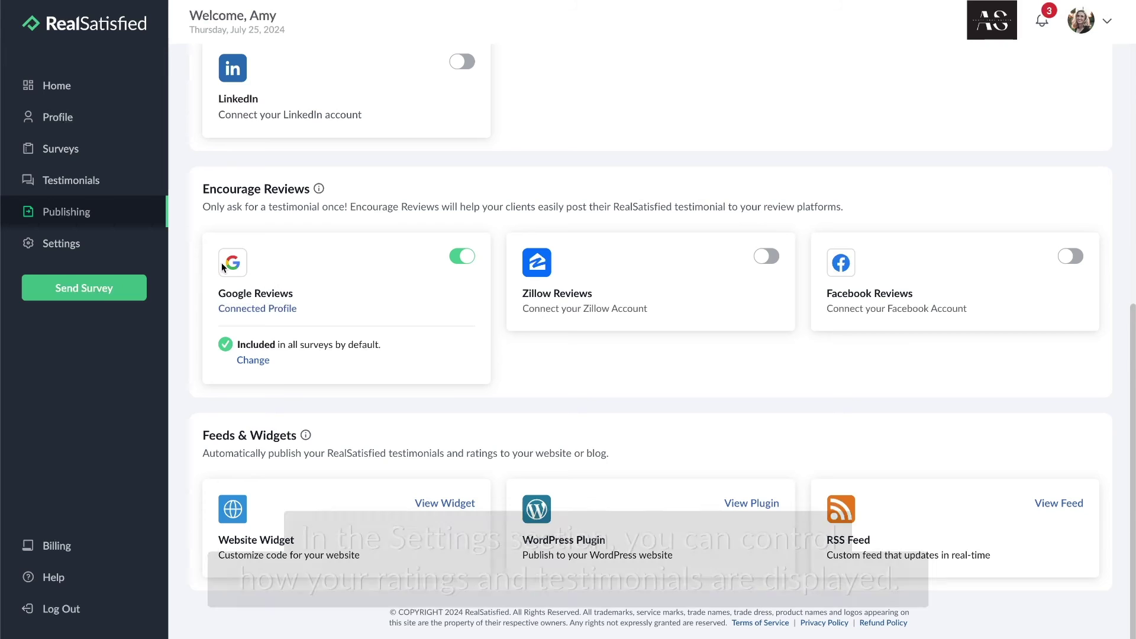
{"action": "left_click", "coordinate": [118, 246]}
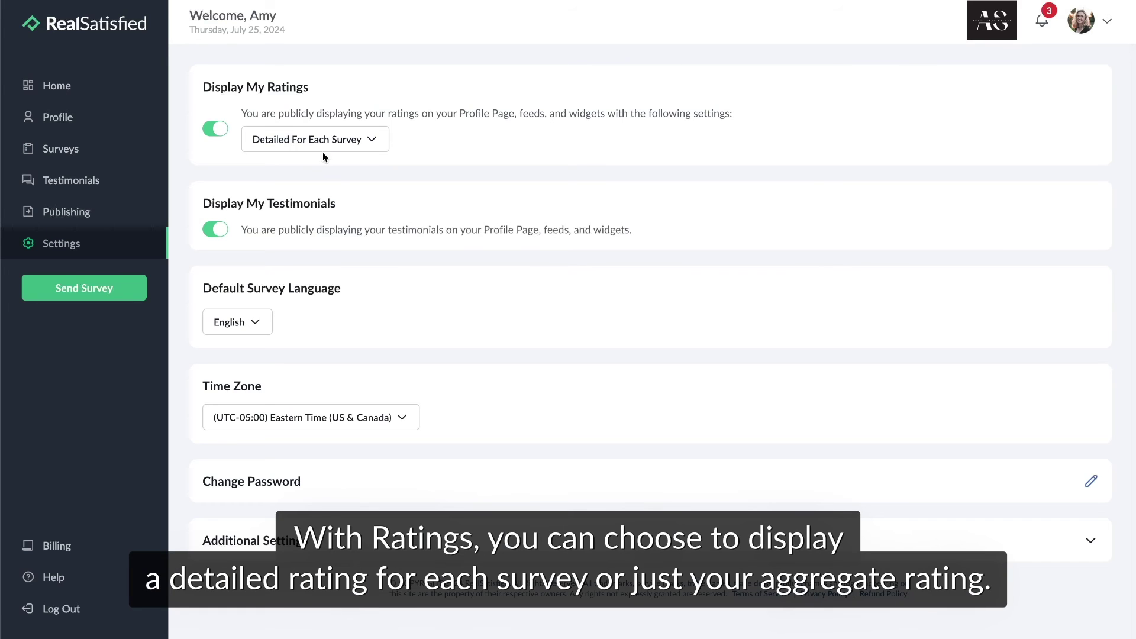
- Inspect the rating display, survey language and time zone lists unchanged, keeping English and Eastern Time, then go to Billing
{"action": "left_click", "coordinate": [374, 144]}
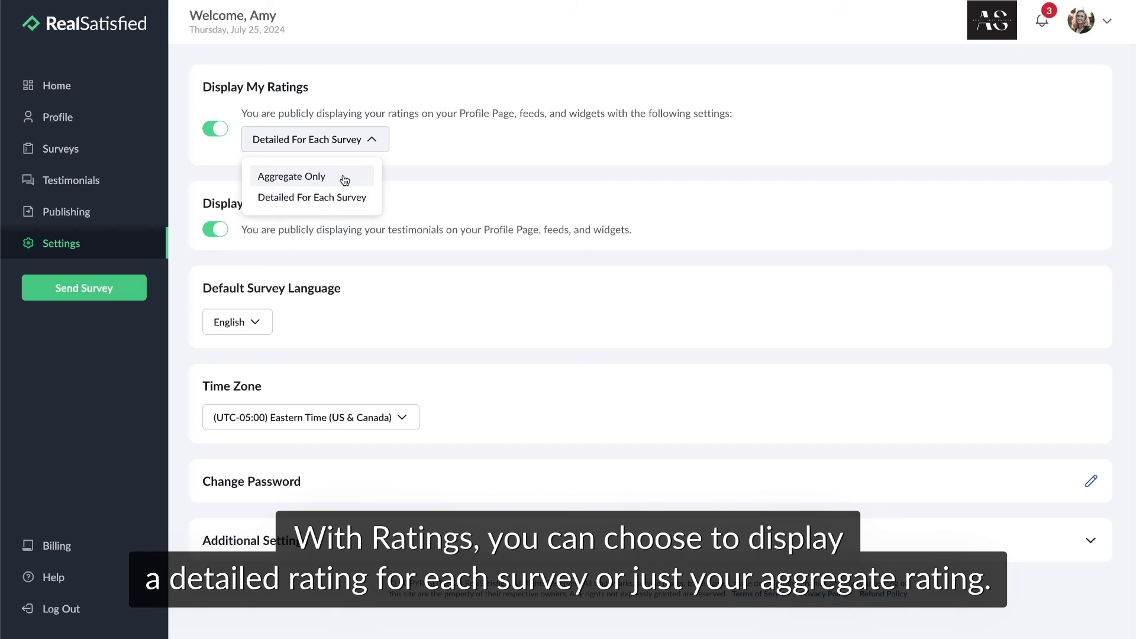
{"action": "left_click", "coordinate": [373, 141]}
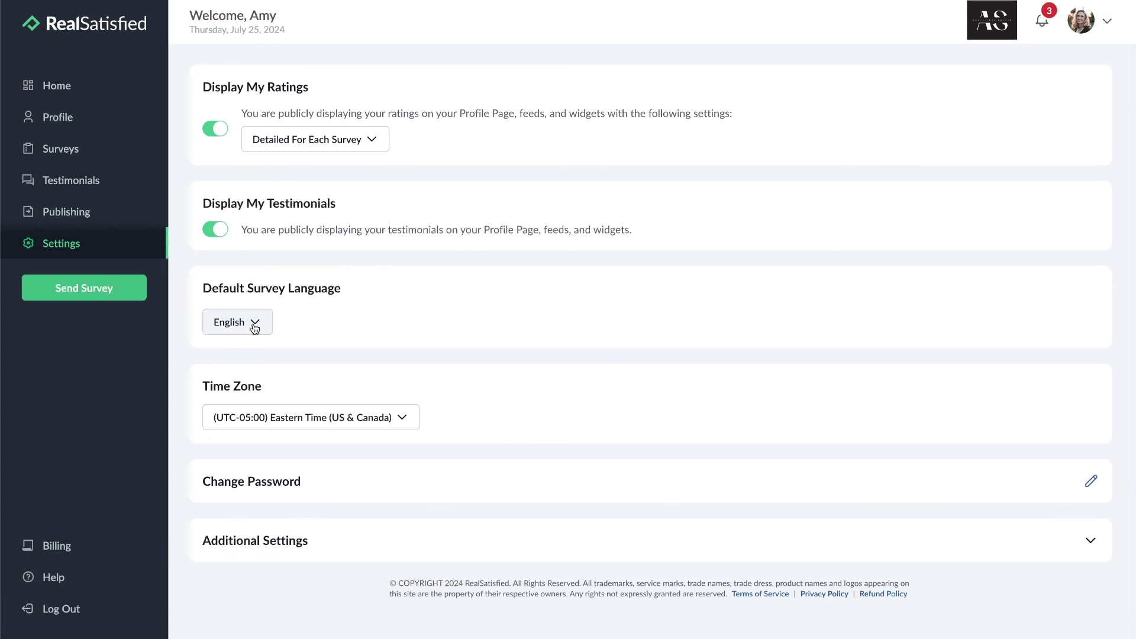
{"action": "left_click", "coordinate": [254, 327]}
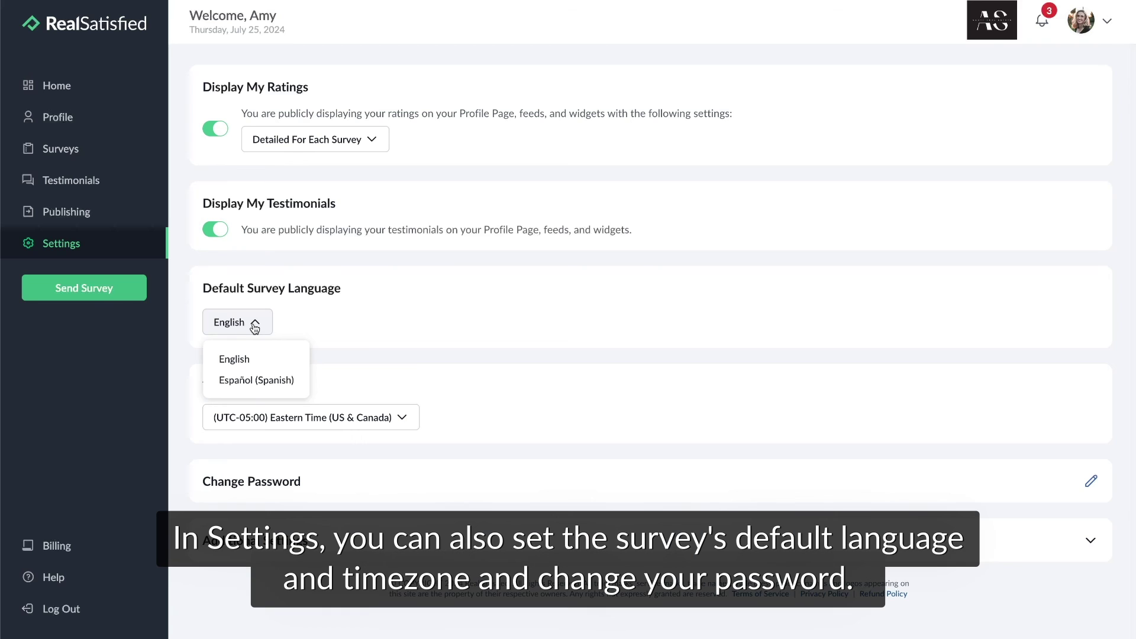
{"action": "left_click", "coordinate": [254, 328]}
{"action": "left_click", "coordinate": [345, 418]}
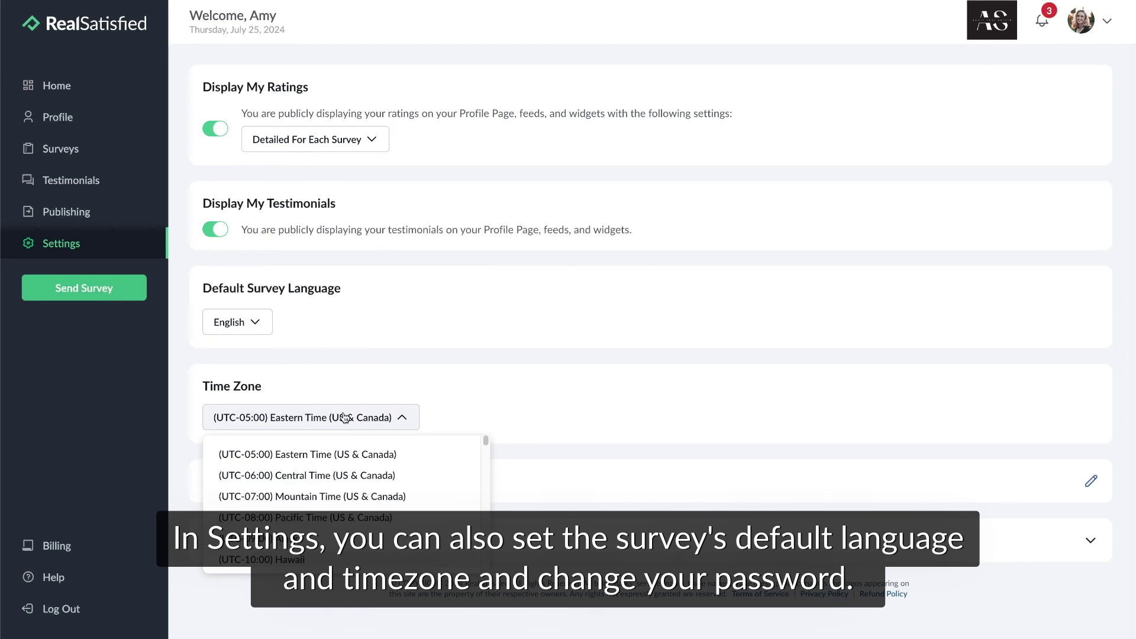
{"action": "left_click", "coordinate": [344, 418]}
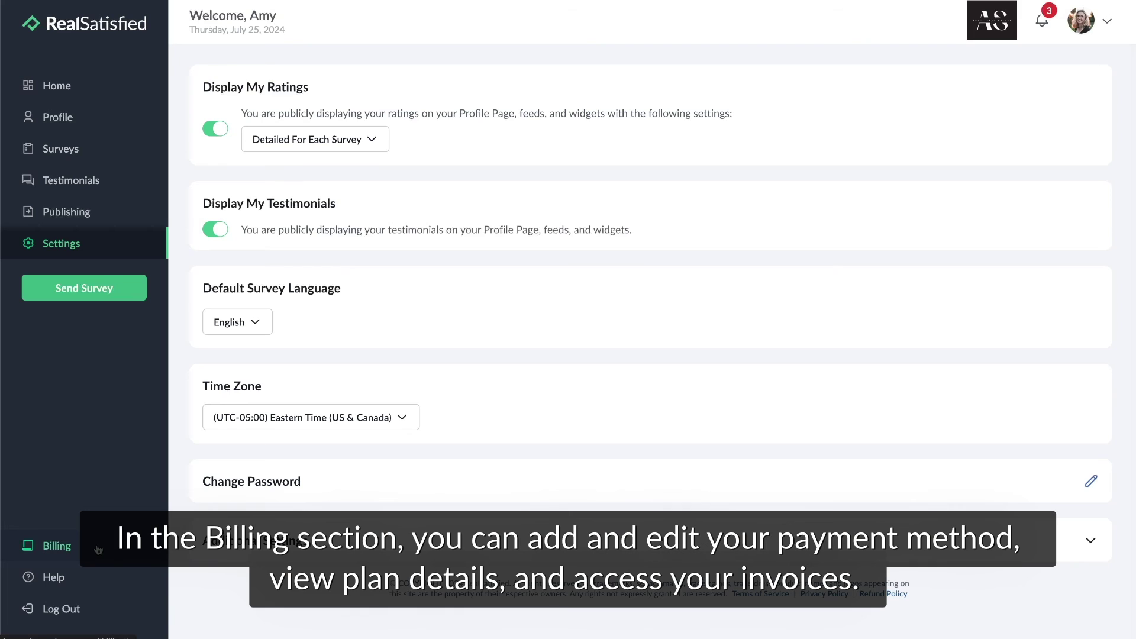
{"action": "left_click", "coordinate": [98, 549]}
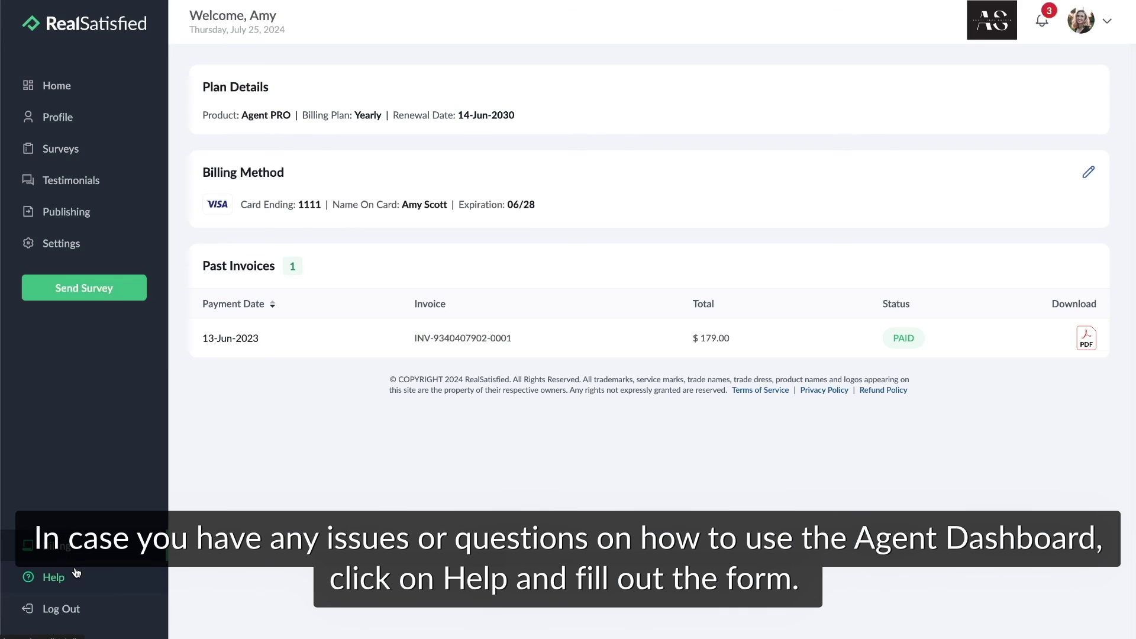
- Open the Help question form, dismiss it, and return to the Home dashboard
{"action": "left_click", "coordinate": [54, 577]}
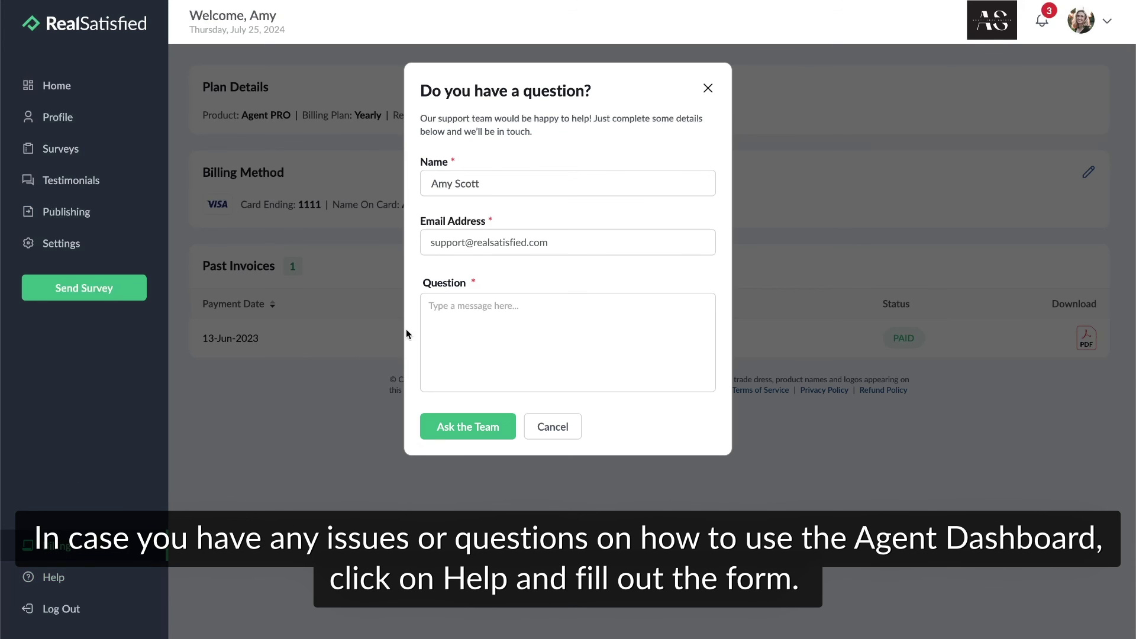
{"action": "left_click", "coordinate": [708, 90]}
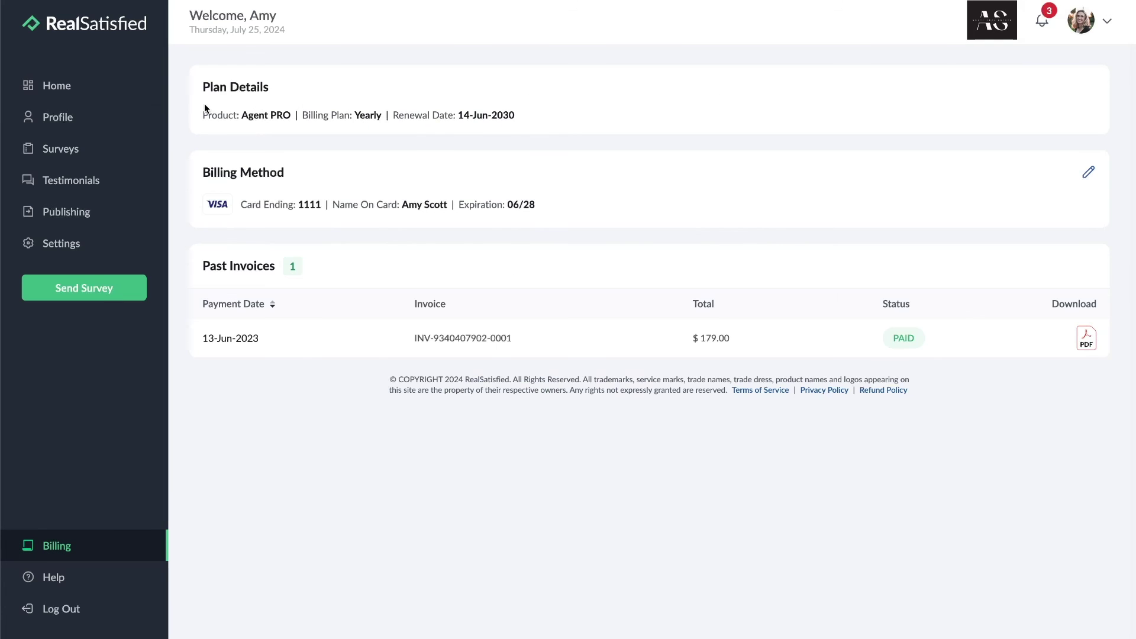
{"action": "left_click", "coordinate": [85, 89]}
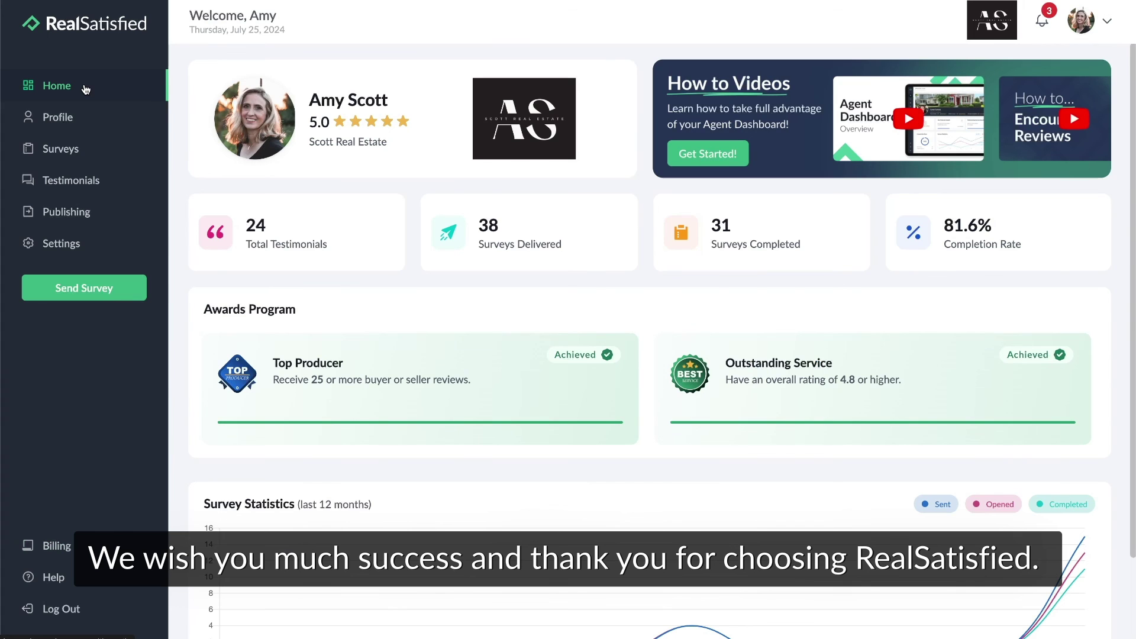